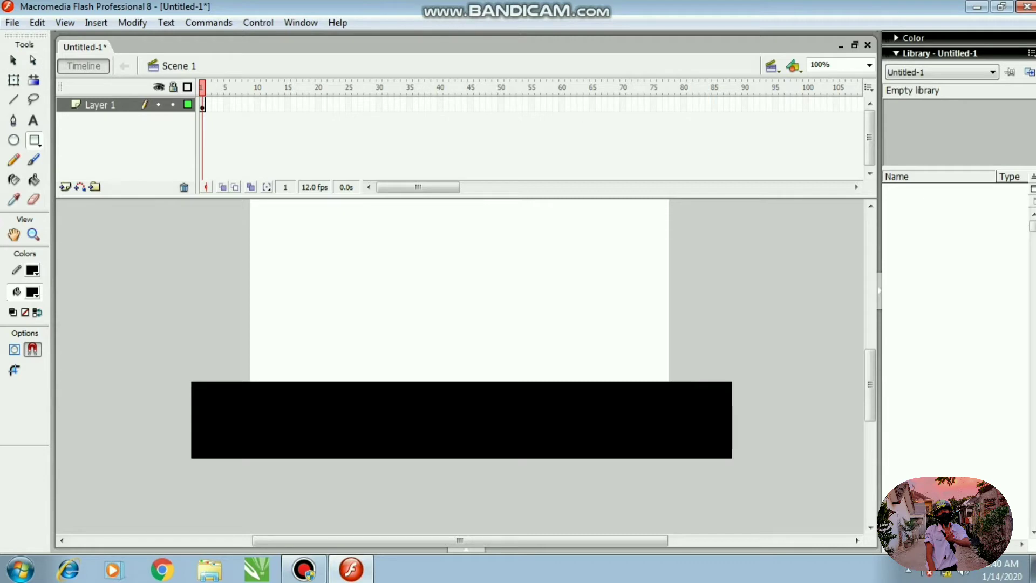
- Rename Layer 1, which holds the black rectangle, as ground
{"action": "double_click", "coordinate": [102, 104]}
{"action": "key", "text": "BackSpace"}
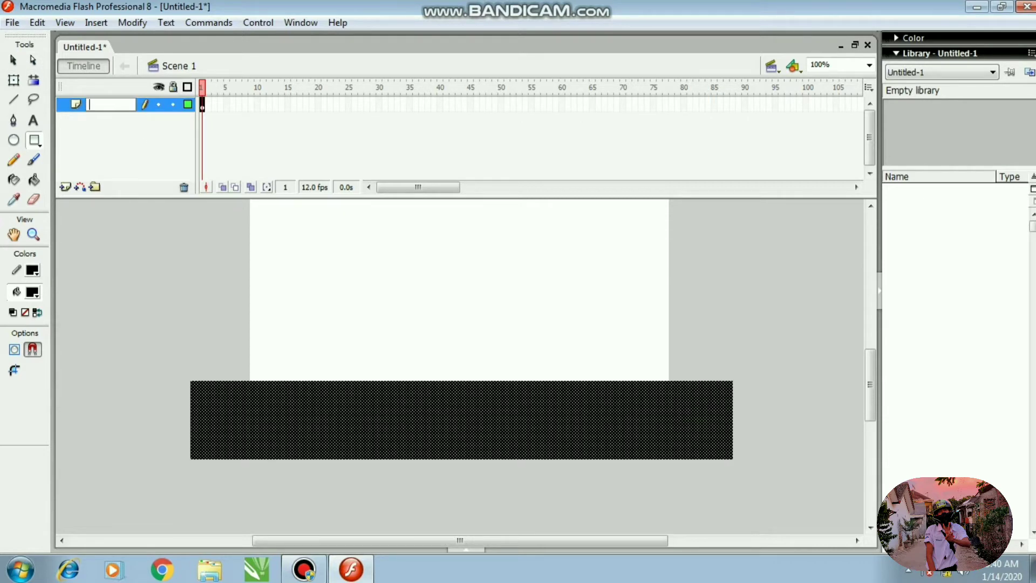
{"action": "type", "text": "ground"}
{"action": "key", "text": "Return"}
- Add a new layer named stickman above the ground layer and hide the ground layer
{"action": "left_click", "coordinate": [66, 186]}
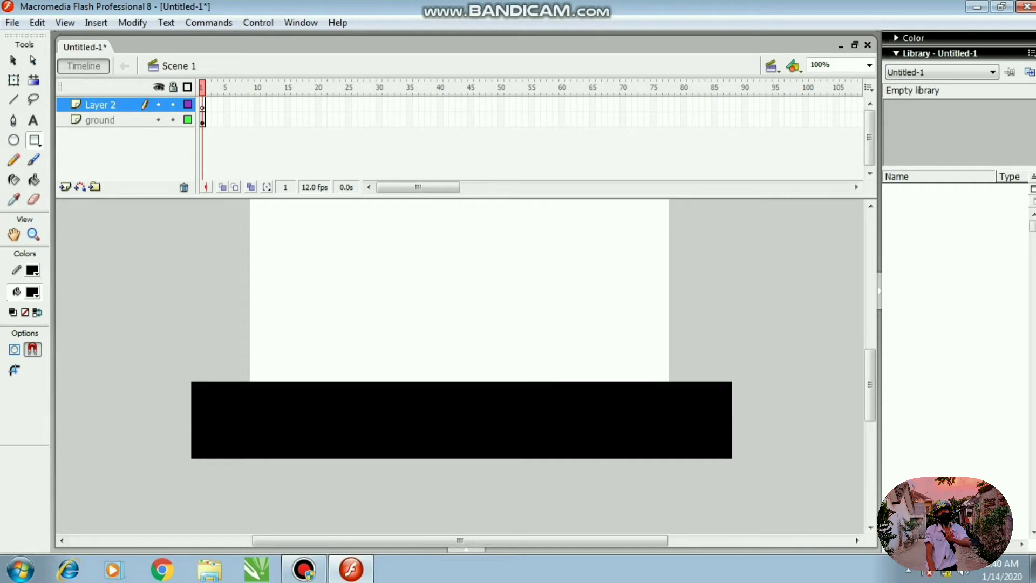
{"action": "double_click", "coordinate": [110, 106]}
{"action": "type", "text": "s"}
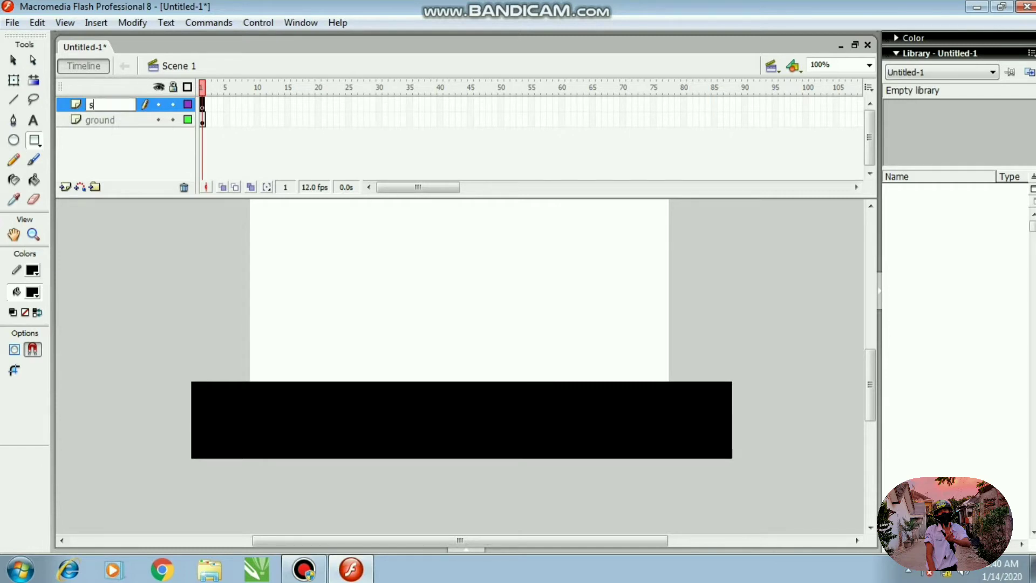
{"action": "type", "text": "tickman"}
{"action": "key", "text": "Return"}
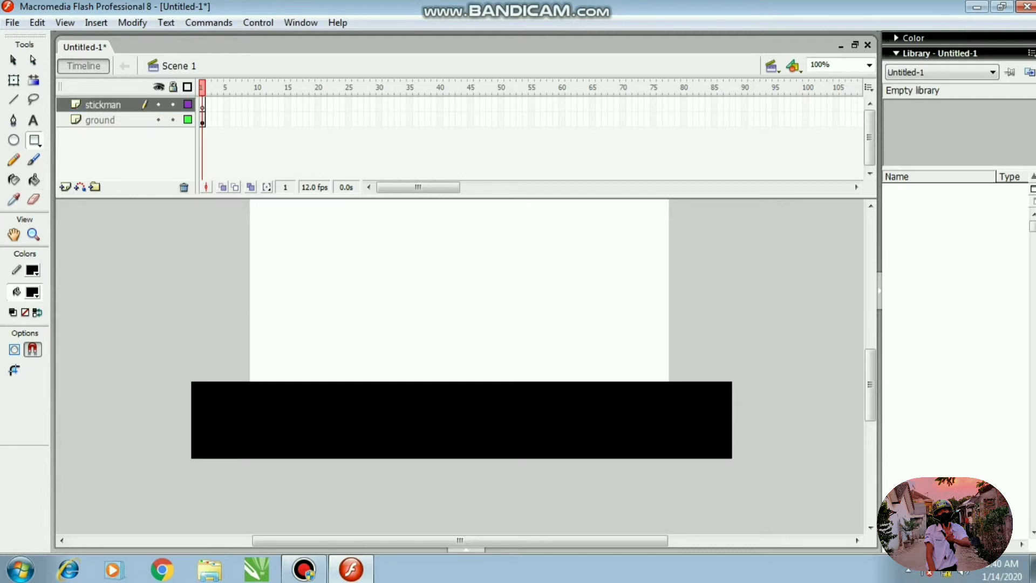
{"action": "left_click", "coordinate": [159, 120]}
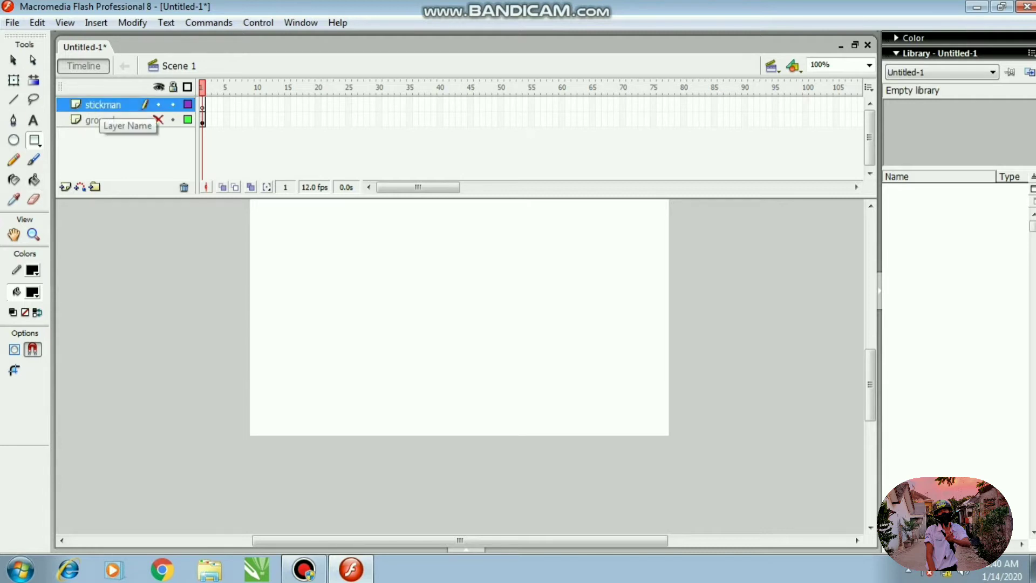
- Set the Line tool's stroke height to 5
{"action": "left_click", "coordinate": [14, 140]}
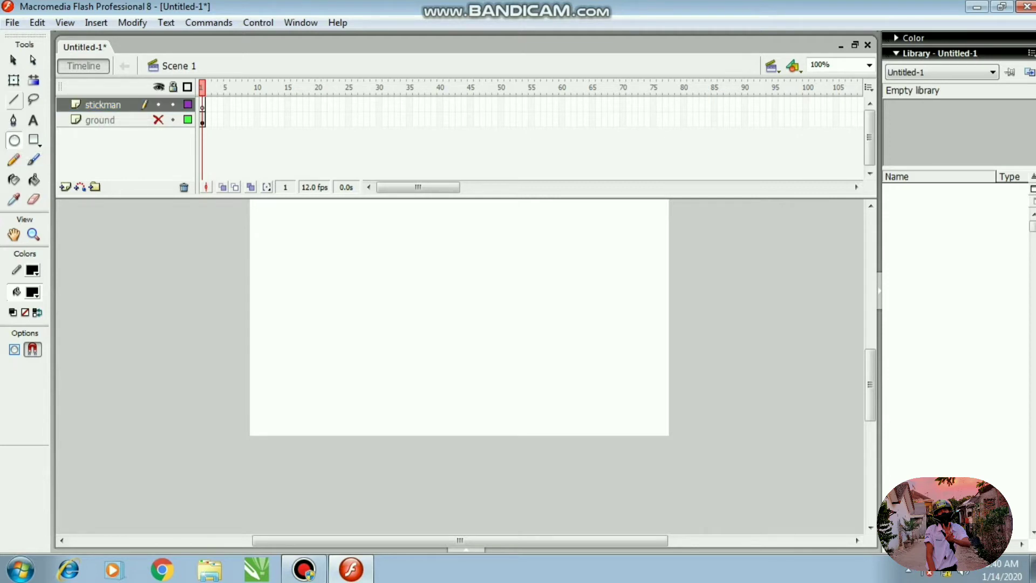
{"action": "left_click", "coordinate": [14, 100]}
{"action": "left_click", "coordinate": [467, 549]}
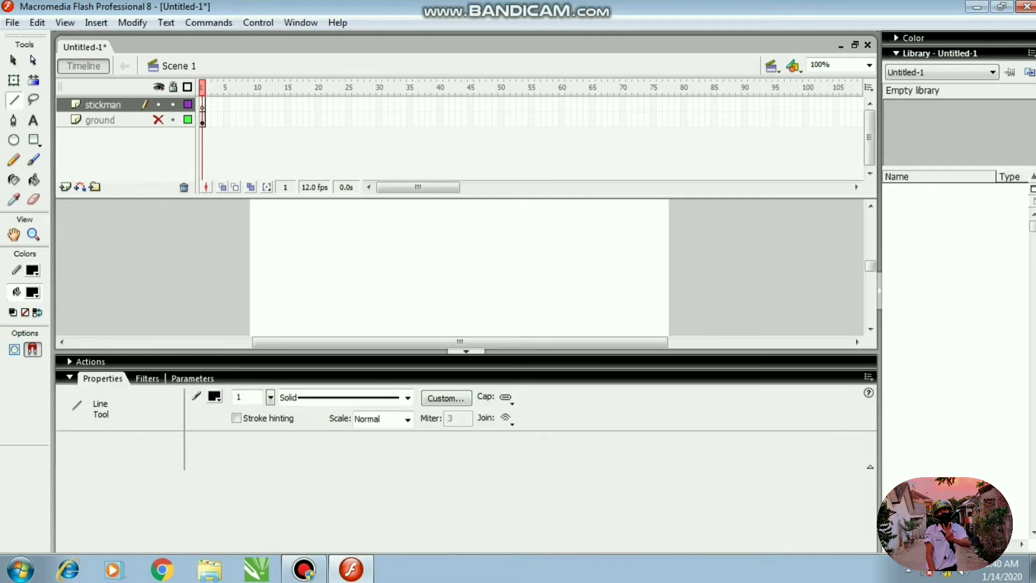
{"action": "left_click", "coordinate": [242, 397]}
{"action": "key", "text": "BackSpace"}
{"action": "type", "text": "5"}
{"action": "left_click", "coordinate": [466, 351]}
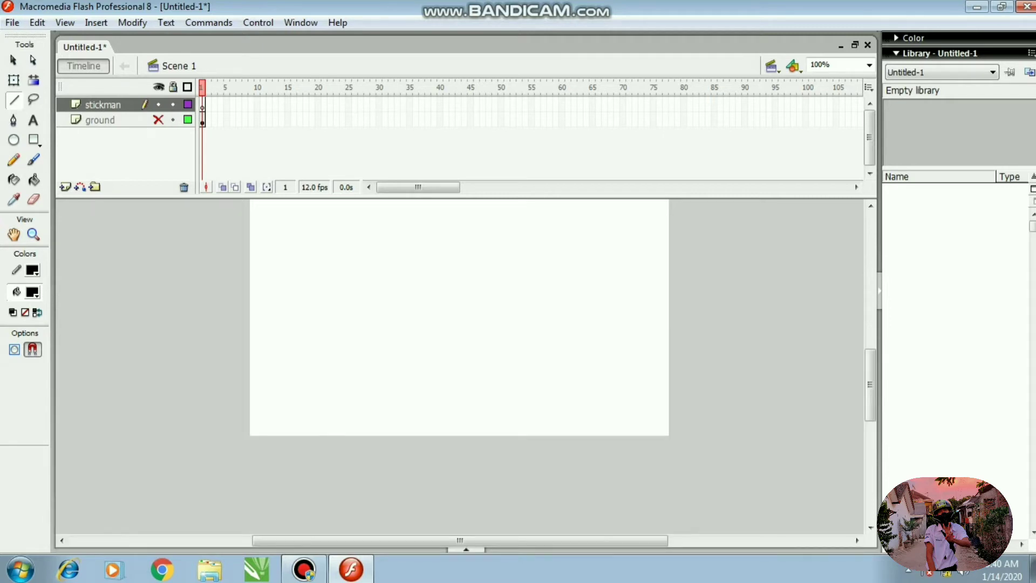
- Draw a stick figure on the stickman layer with a filled black circle head and straight lines for body, arms and legs
{"action": "left_click", "coordinate": [14, 141]}
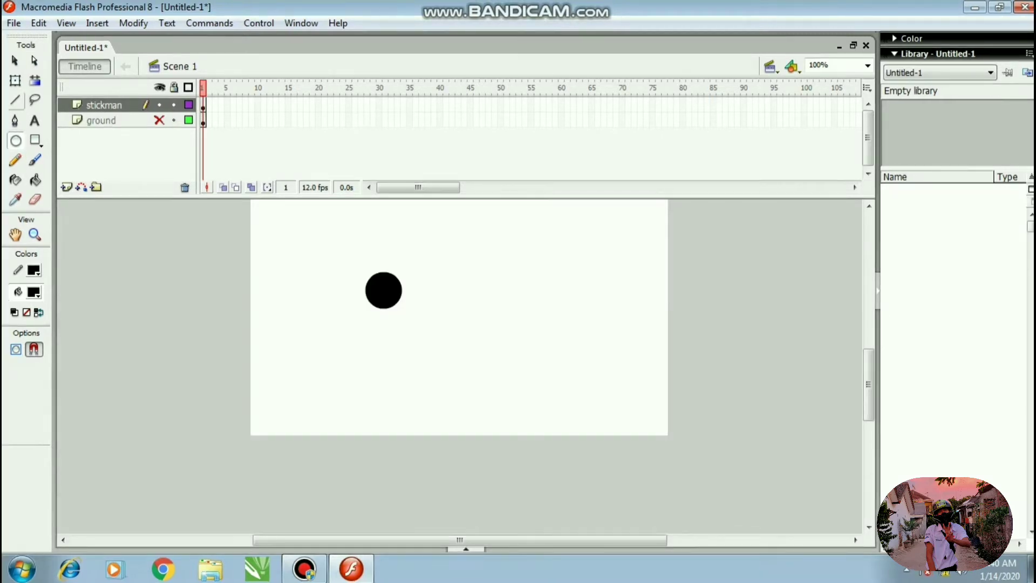
{"action": "left_click", "coordinate": [15, 100]}
{"action": "mouse_move", "coordinate": [384, 307]}
{"action": "left_mouse_down"}
{"action": "mouse_move", "coordinate": [385, 345]}
{"action": "mouse_move", "coordinate": [362, 333]}
{"action": "mouse_move", "coordinate": [416, 333]}
{"action": "mouse_move", "coordinate": [370, 369]}
{"action": "mouse_move", "coordinate": [400, 356]}
{"action": "mouse_move", "coordinate": [413, 371]}
{"action": "left_mouse_up"}
- Convert the whole stick figure into a Graphic symbol named stickman
{"action": "left_click", "coordinate": [15, 60]}
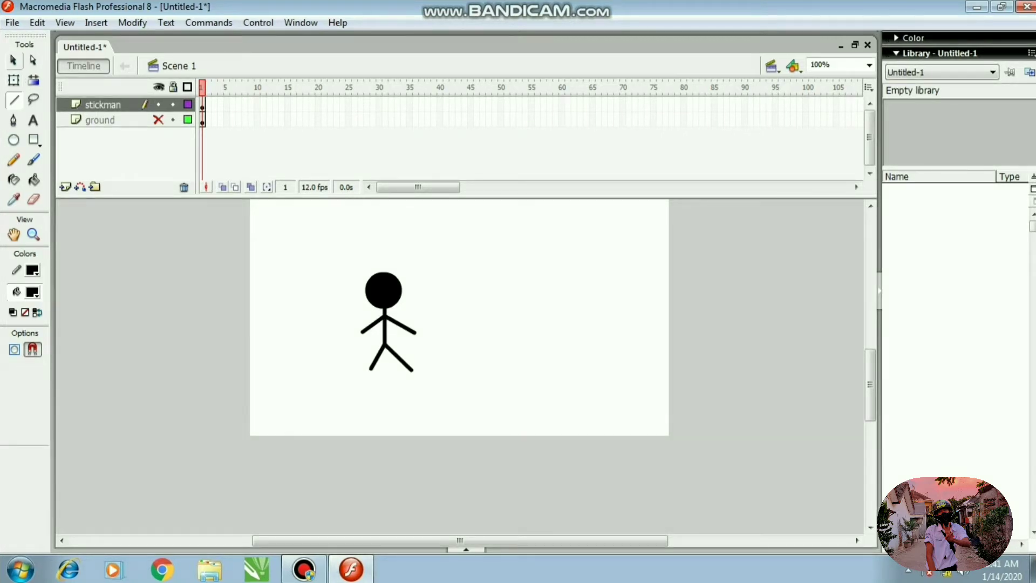
{"action": "mouse_move", "coordinate": [298, 254]}
{"action": "left_mouse_down"}
{"action": "mouse_move", "coordinate": [463, 271]}
{"action": "mouse_move", "coordinate": [471, 387]}
{"action": "left_mouse_up"}
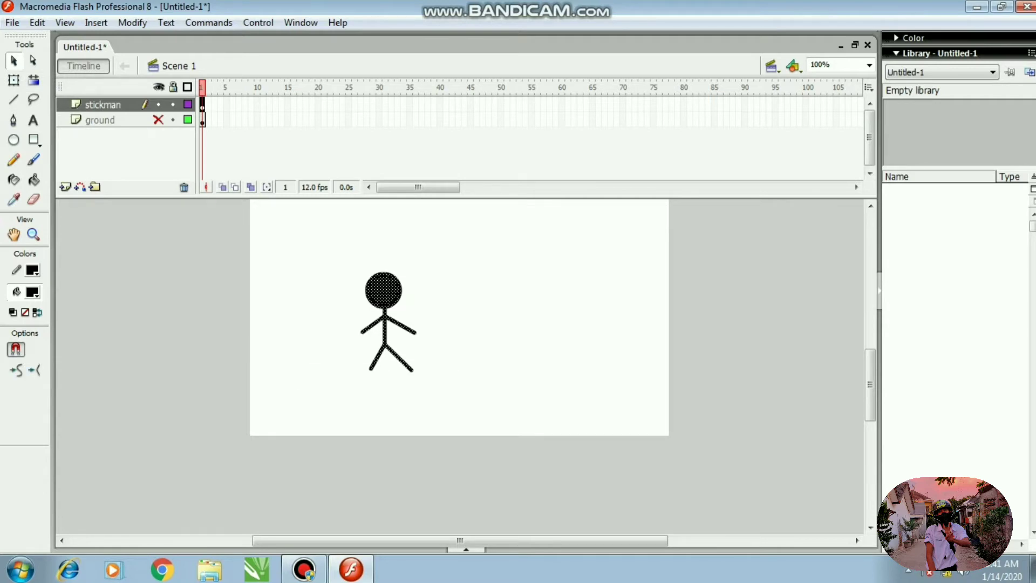
{"action": "right_click", "coordinate": [382, 321]}
{"action": "left_click", "coordinate": [426, 283]}
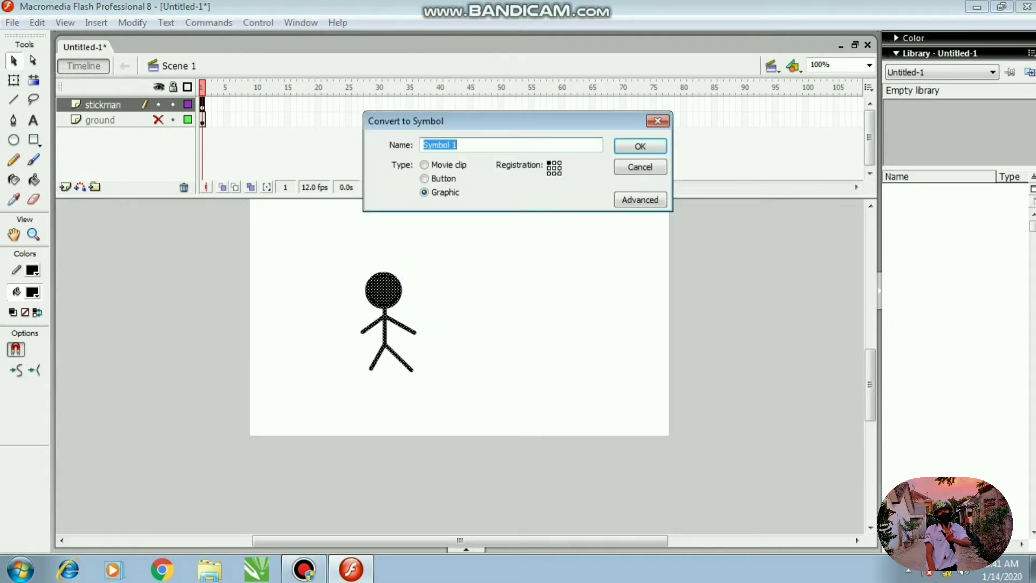
{"action": "key", "text": "BackSpace"}
{"action": "type", "text": "stickman"}
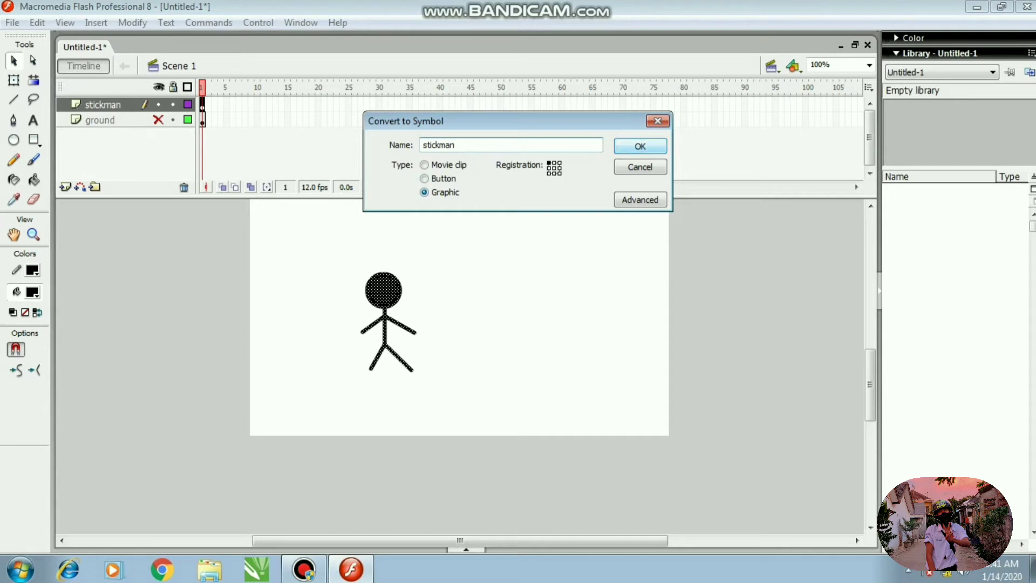
{"action": "key", "text": "Return"}
{"action": "key", "text": "Escape"}
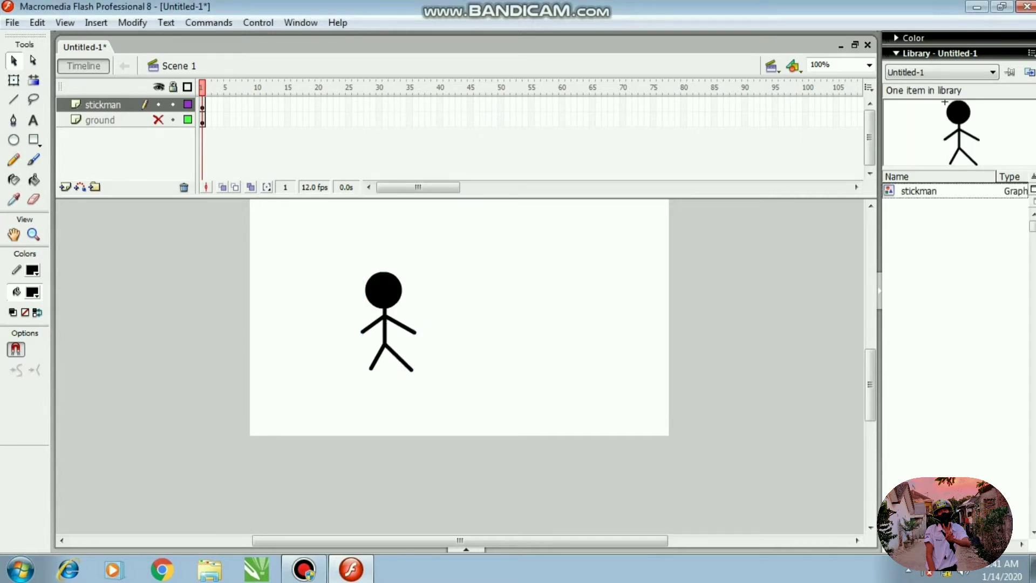
- Open the stickman symbol for editing and reshape its arms and legs into a curved walking pose in frame 1
{"action": "double_click", "coordinate": [384, 292]}
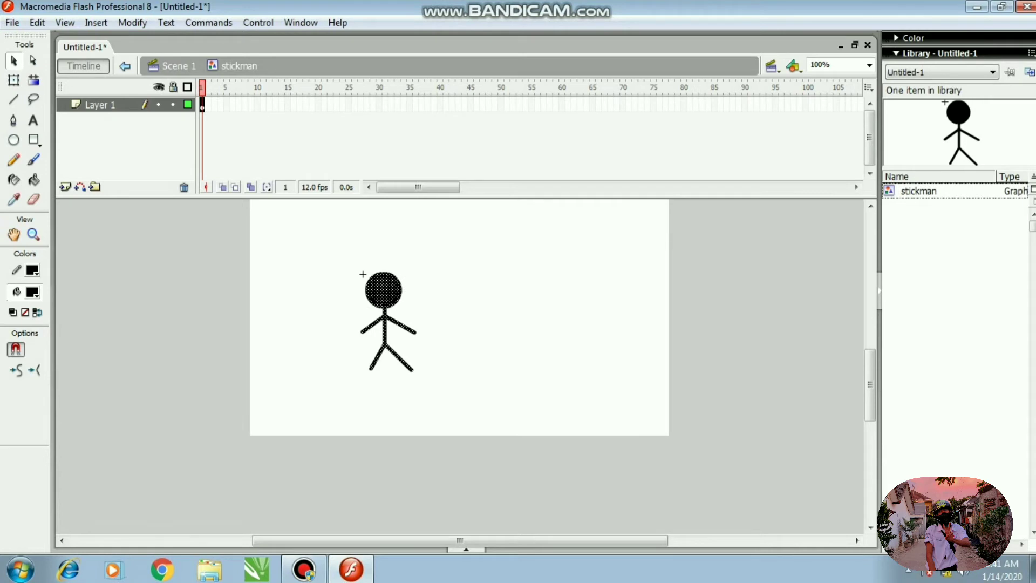
{"action": "left_click", "coordinate": [869, 65]}
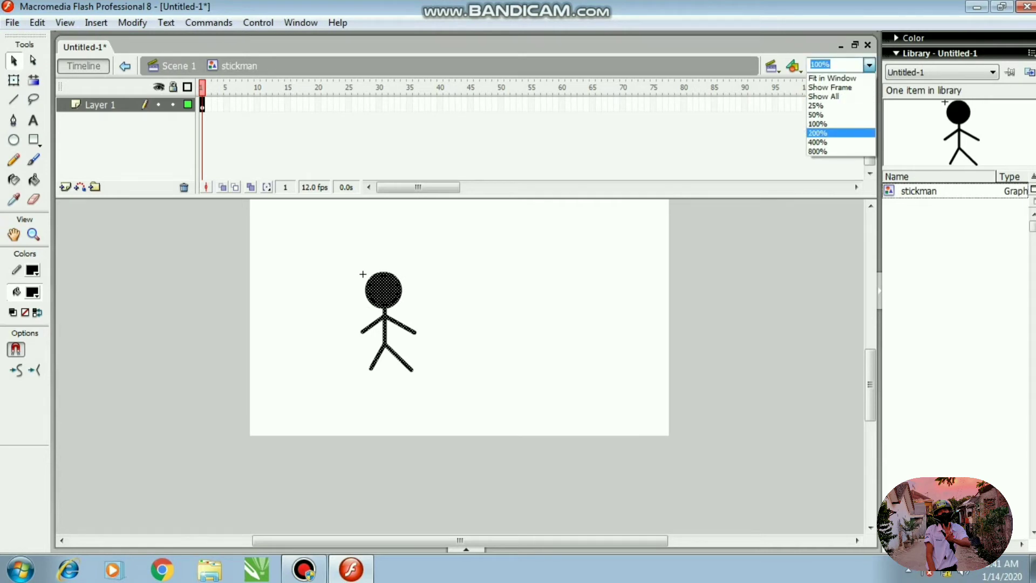
{"action": "left_click", "coordinate": [817, 133]}
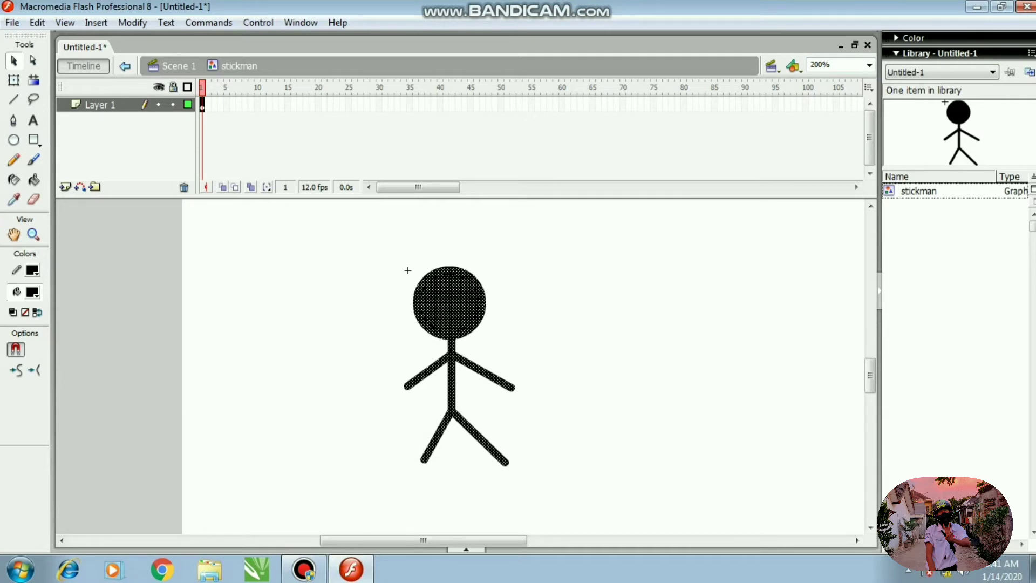
{"action": "left_click", "coordinate": [179, 66]}
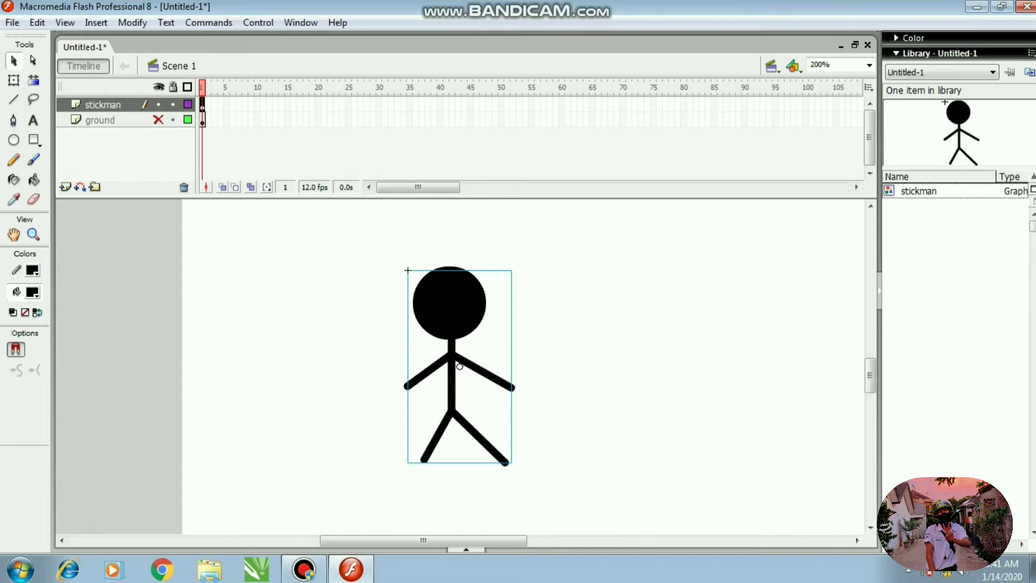
{"action": "double_click", "coordinate": [450, 303]}
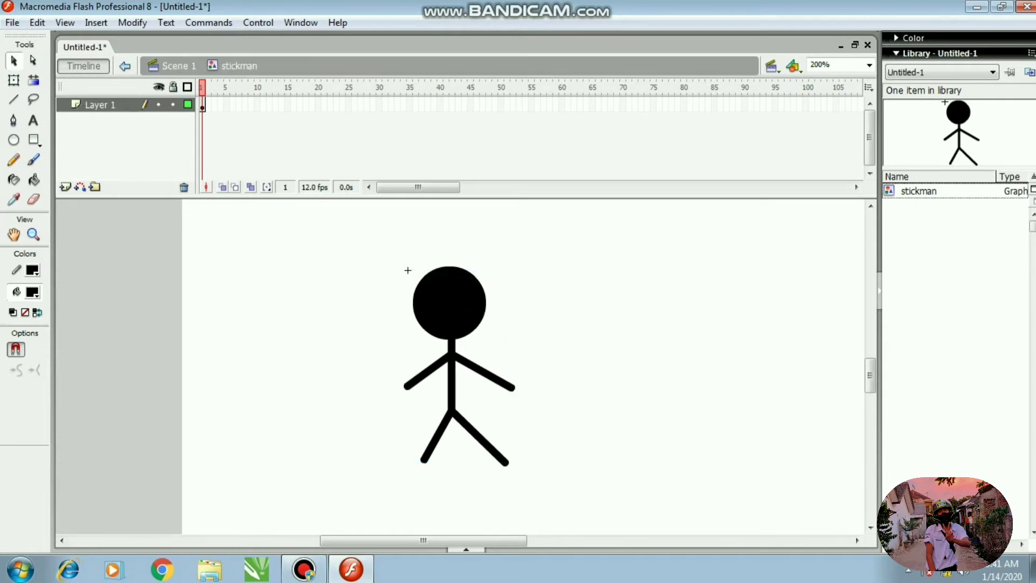
{"action": "left_click_drag", "start_coordinate": [423, 460], "coordinate": [407, 473]}
{"action": "left_click_drag", "start_coordinate": [506, 462], "coordinate": [491, 475]}
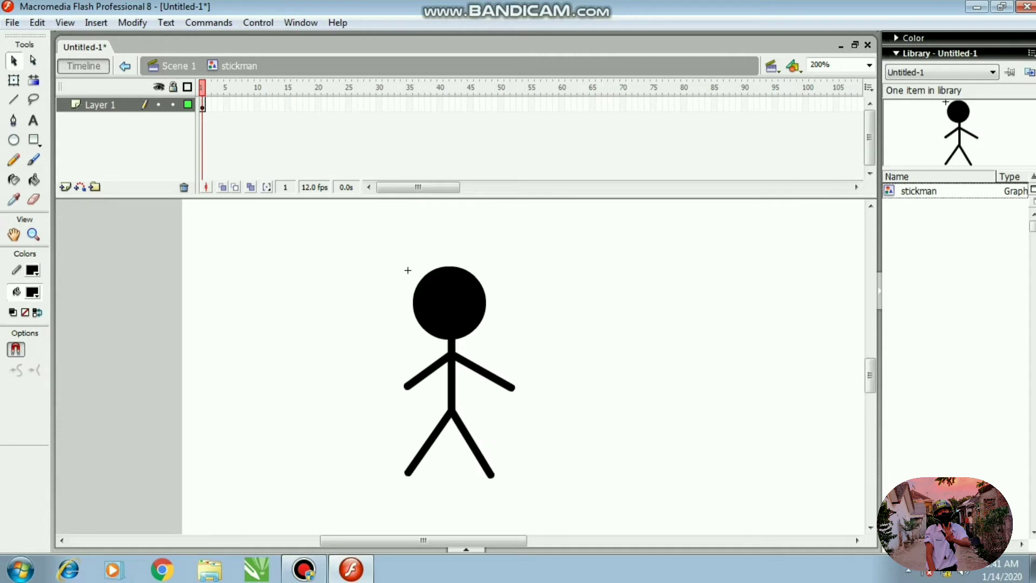
{"action": "left_click_drag", "start_coordinate": [407, 473], "coordinate": [422, 476]}
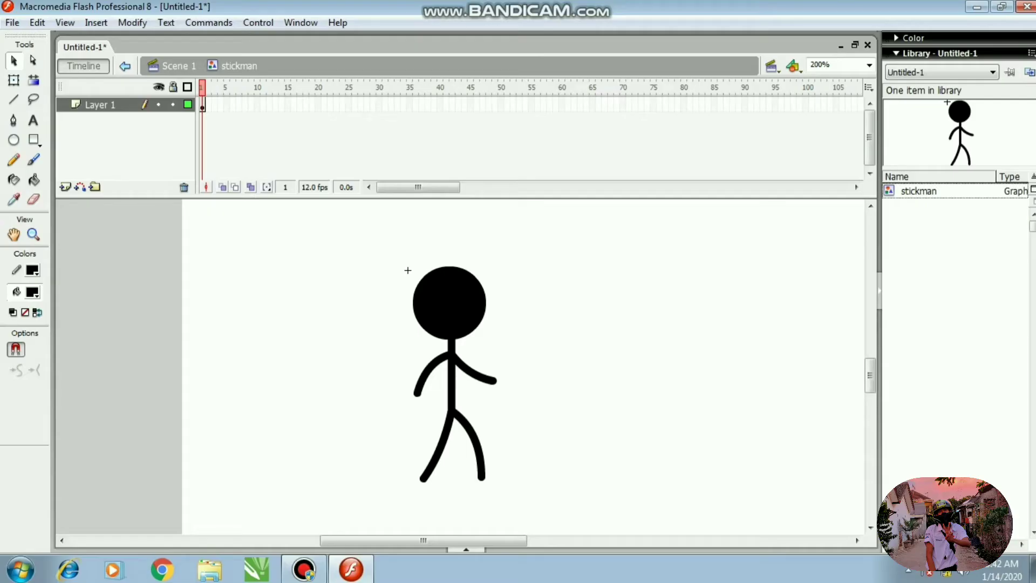
- Copy the walking pose from frame 1 and paste it into frame 2 of the symbol's timeline
{"action": "right_click", "coordinate": [203, 106]}
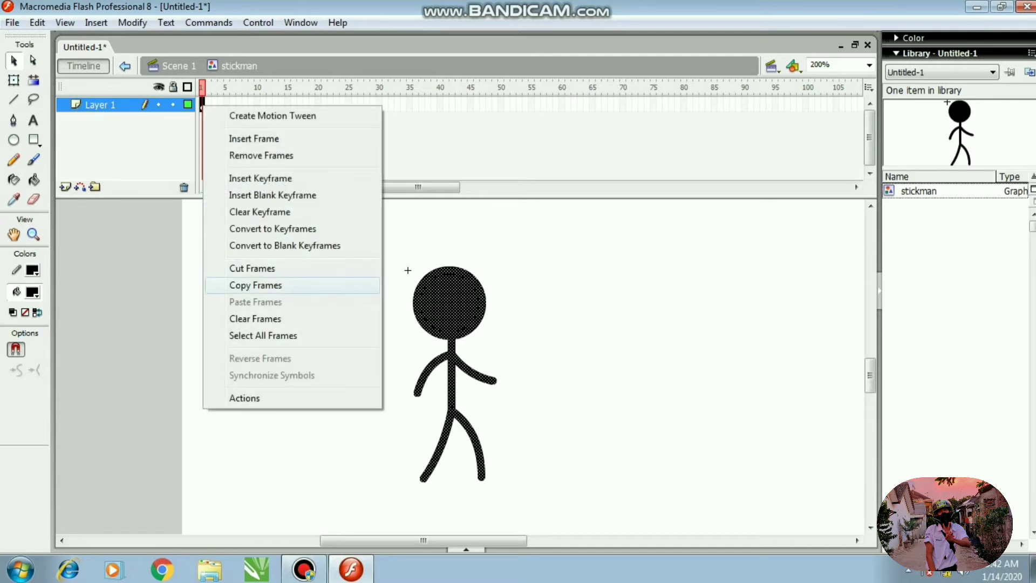
{"action": "left_click", "coordinate": [253, 285]}
{"action": "right_click", "coordinate": [207, 106]}
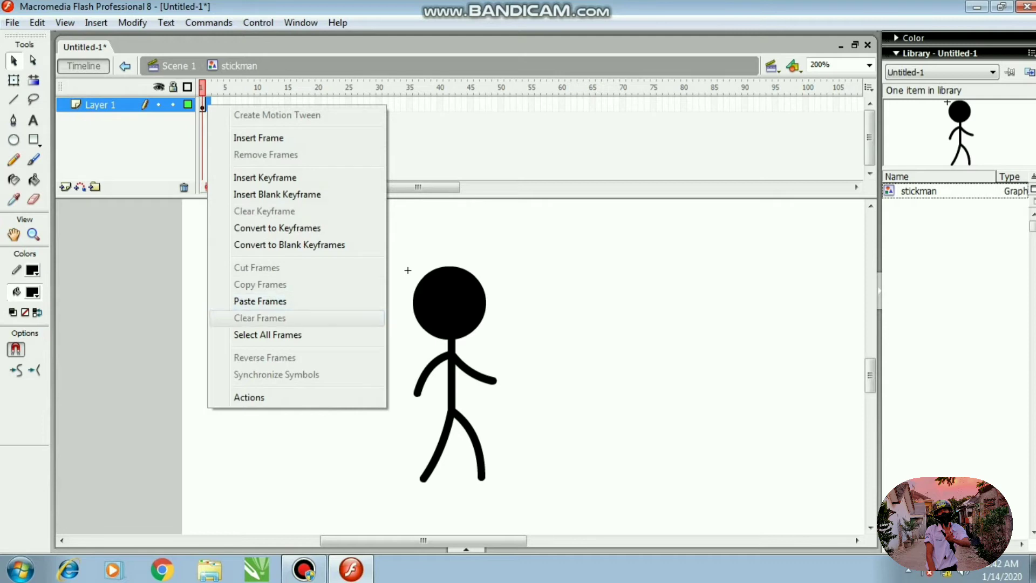
{"action": "left_click", "coordinate": [260, 301]}
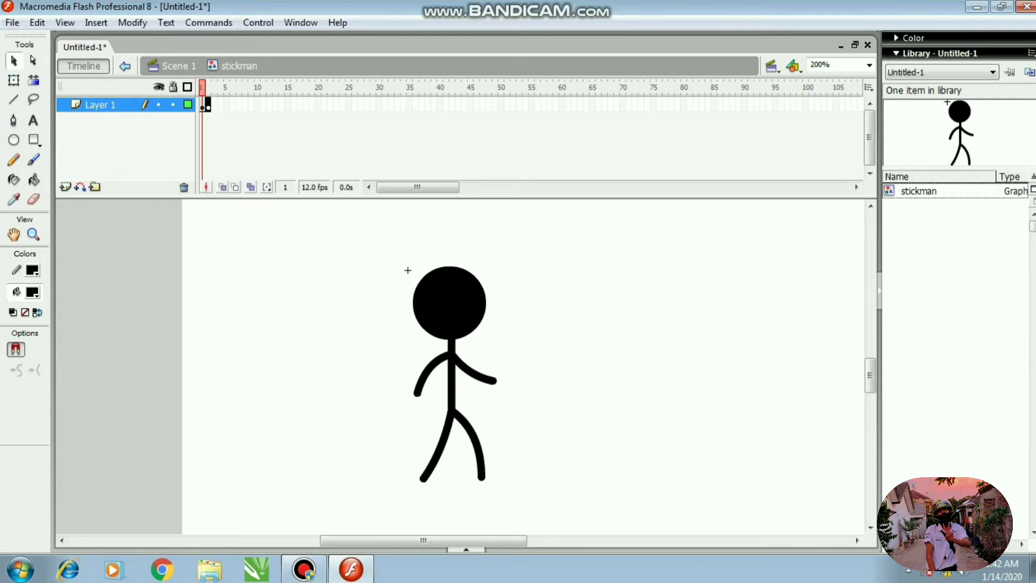
- In frame 2, pull both arms and both legs in close to the body's centre line for the passing pose
{"action": "left_click", "coordinate": [208, 105]}
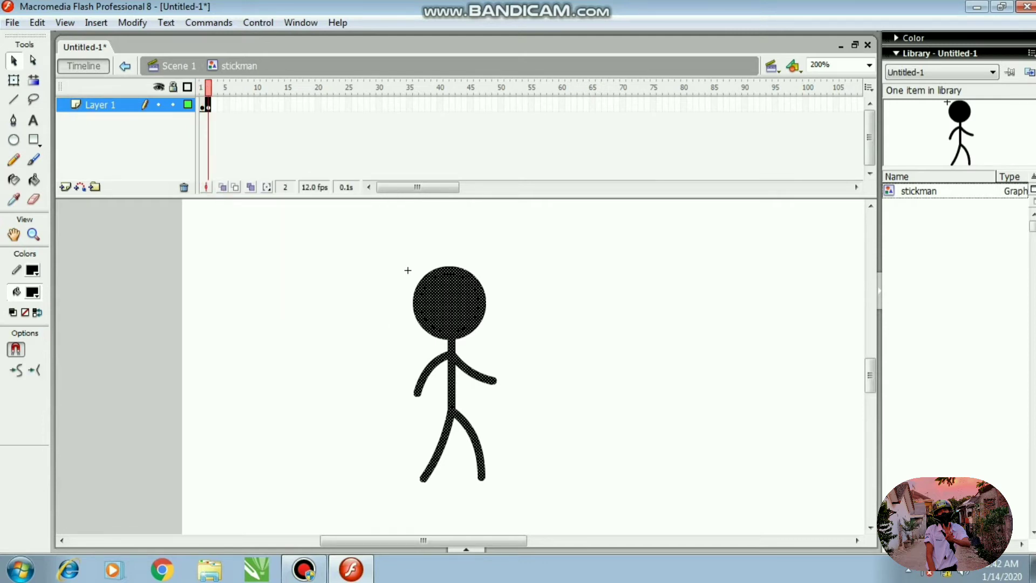
{"action": "left_click", "coordinate": [593, 334]}
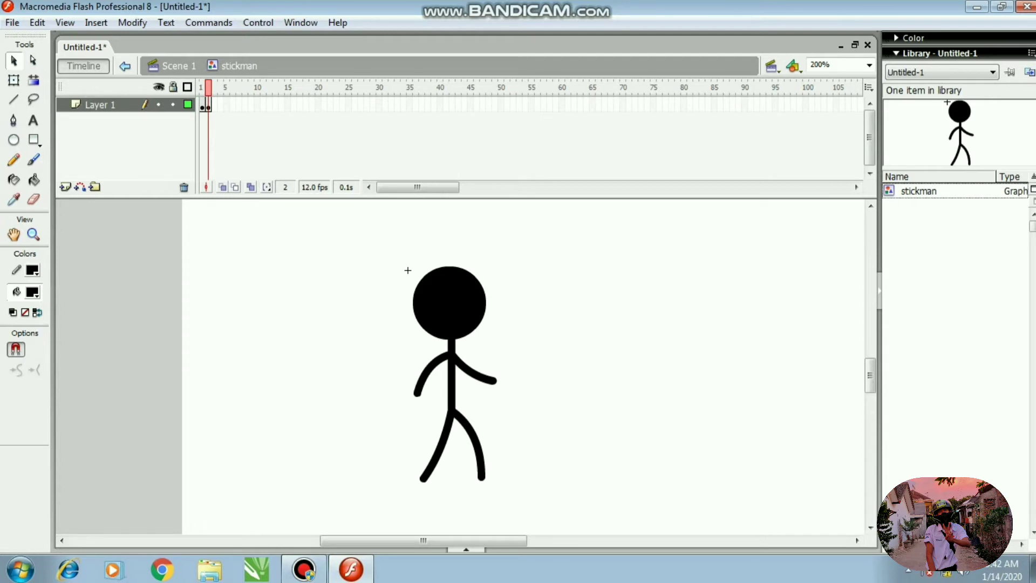
{"action": "left_click_drag", "start_coordinate": [427, 367], "coordinate": [470, 397]}
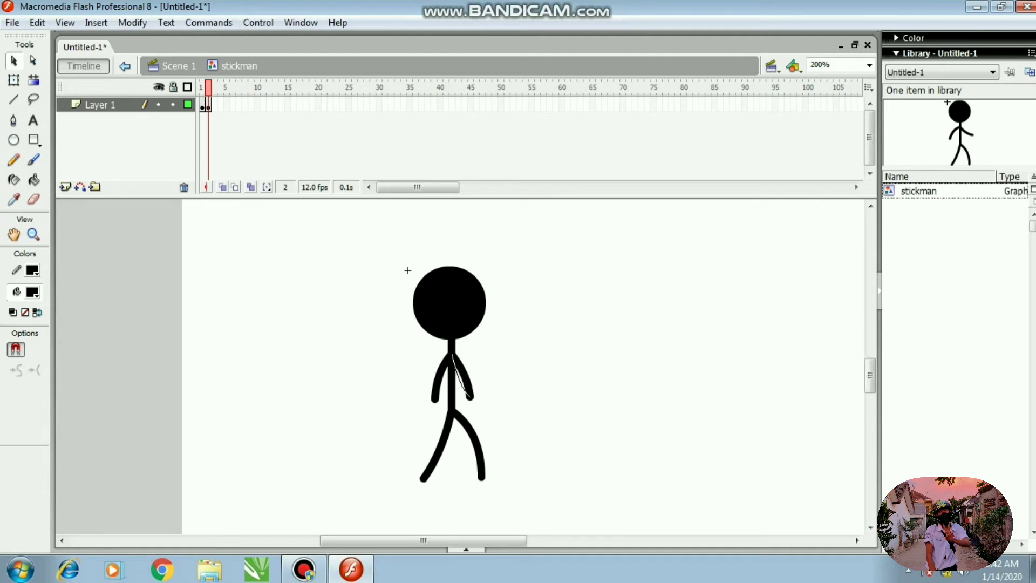
{"action": "left_click_drag", "start_coordinate": [471, 397], "coordinate": [444, 402]}
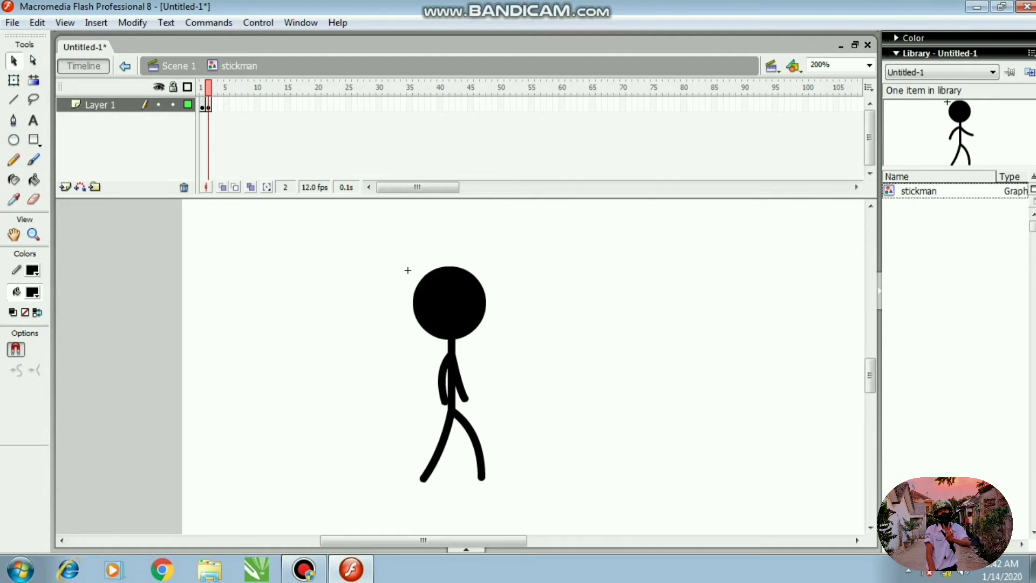
{"action": "left_click_drag", "start_coordinate": [422, 479], "coordinate": [446, 480]}
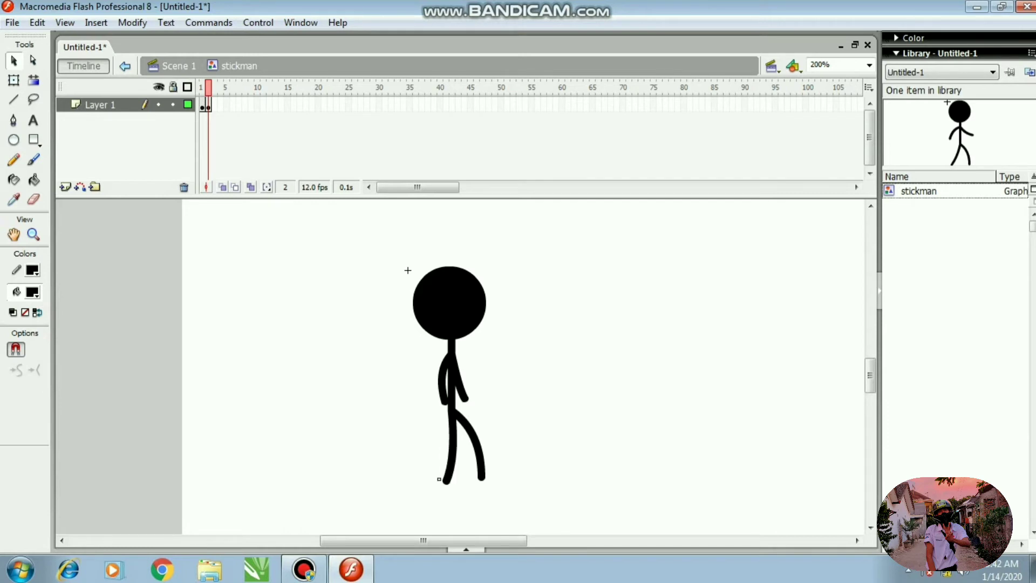
{"action": "mouse_move", "coordinate": [453, 447]}
{"action": "left_mouse_down"}
{"action": "mouse_move", "coordinate": [468, 445]}
{"action": "mouse_move", "coordinate": [469, 478]}
{"action": "mouse_move", "coordinate": [466, 443]}
{"action": "mouse_move", "coordinate": [454, 445]}
{"action": "left_mouse_up"}
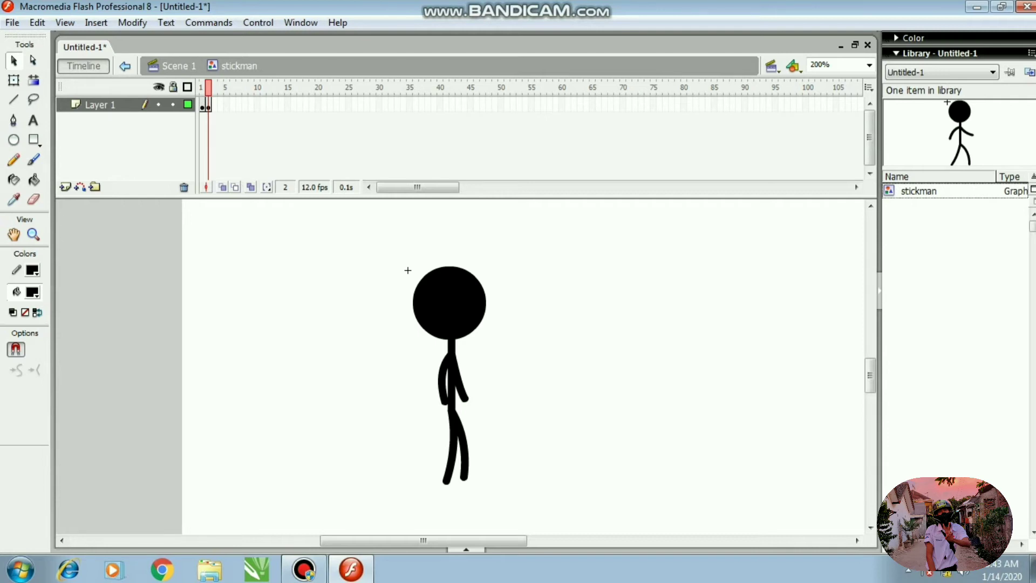
- Paste the copied walking pose into frame 3 and step back and forth through the three frames to check the motion
{"action": "left_click", "coordinate": [202, 105]}
{"action": "right_click", "coordinate": [209, 104]}
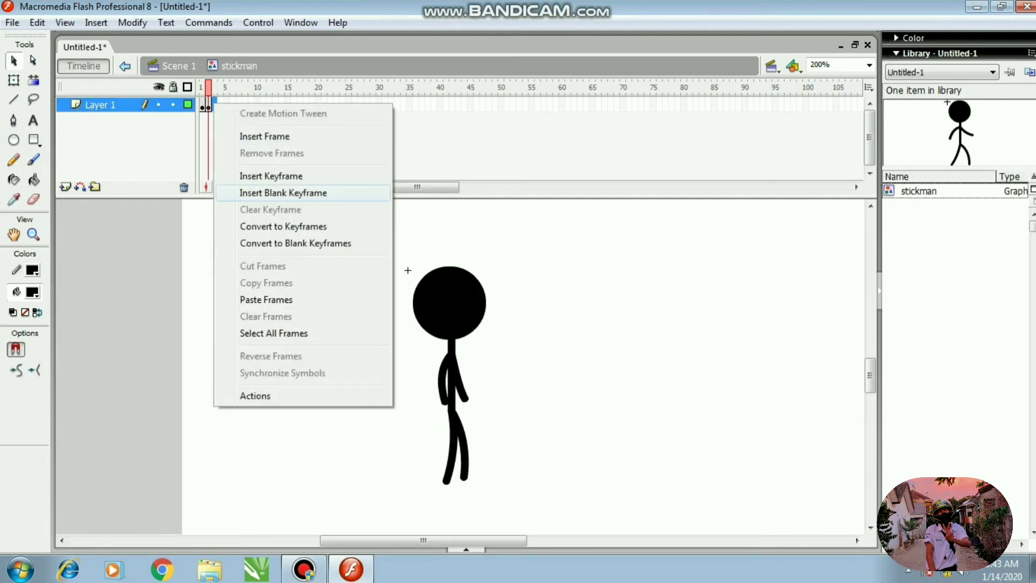
{"action": "left_click", "coordinate": [266, 299]}
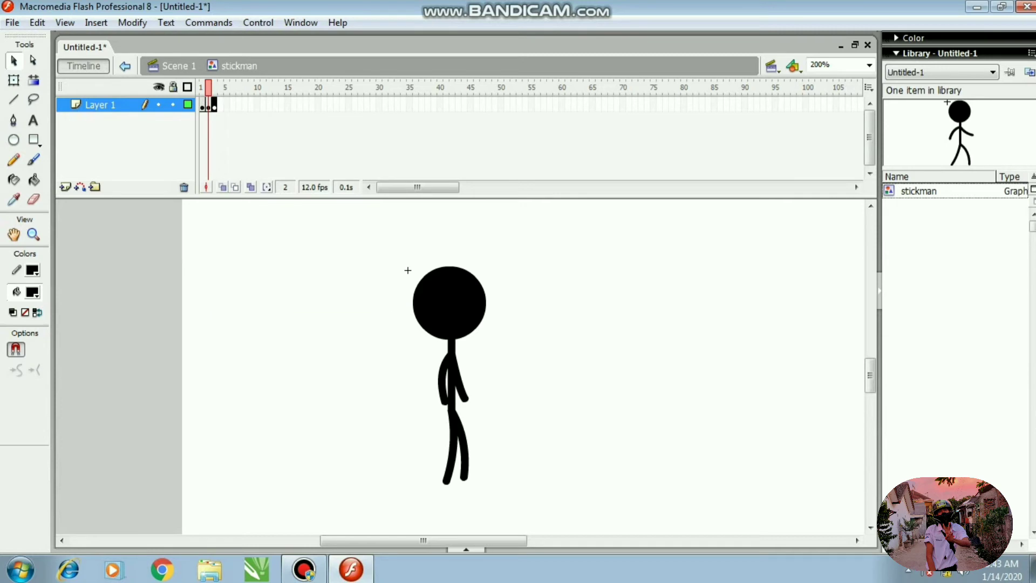
{"action": "key", "text": "."}
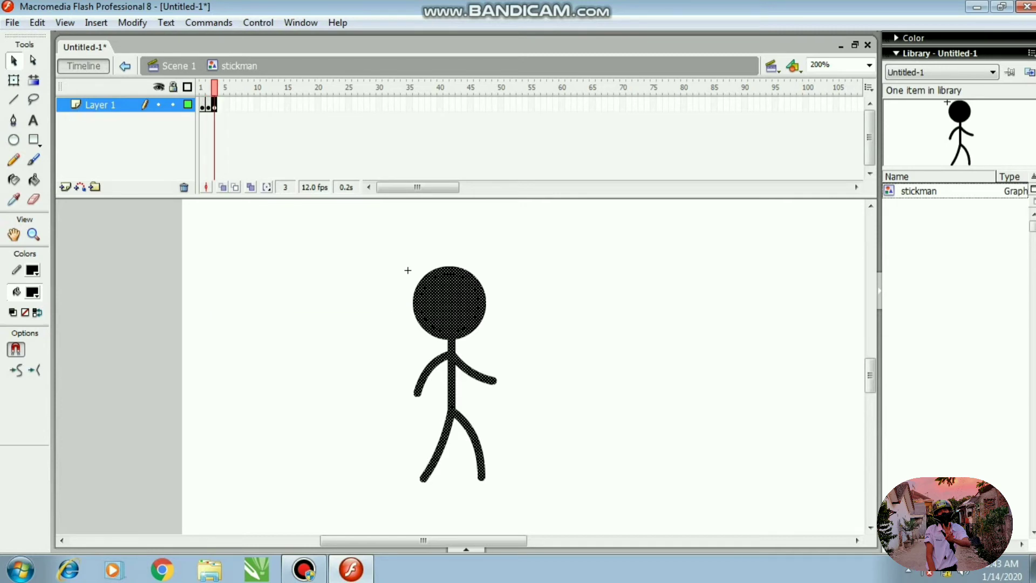
{"action": "key", "text": "comma"}
{"action": "key", "text": "comma"}
{"action": "key", "text": "period"}
{"action": "key", "text": "period"}
- Cut the passing pose from frame 2, paste frames to extend the symbol's walk cycle to five keyframes, and play it back
{"action": "left_click", "coordinate": [207, 105]}
{"action": "right_click", "coordinate": [208, 106]}
{"action": "left_click", "coordinate": [258, 267]}
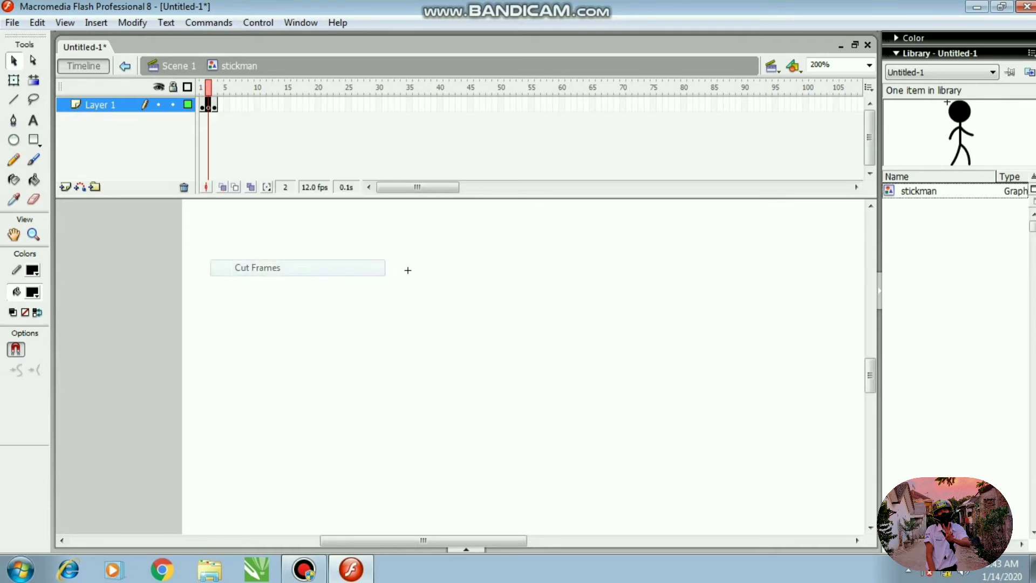
{"action": "right_click", "coordinate": [214, 105]}
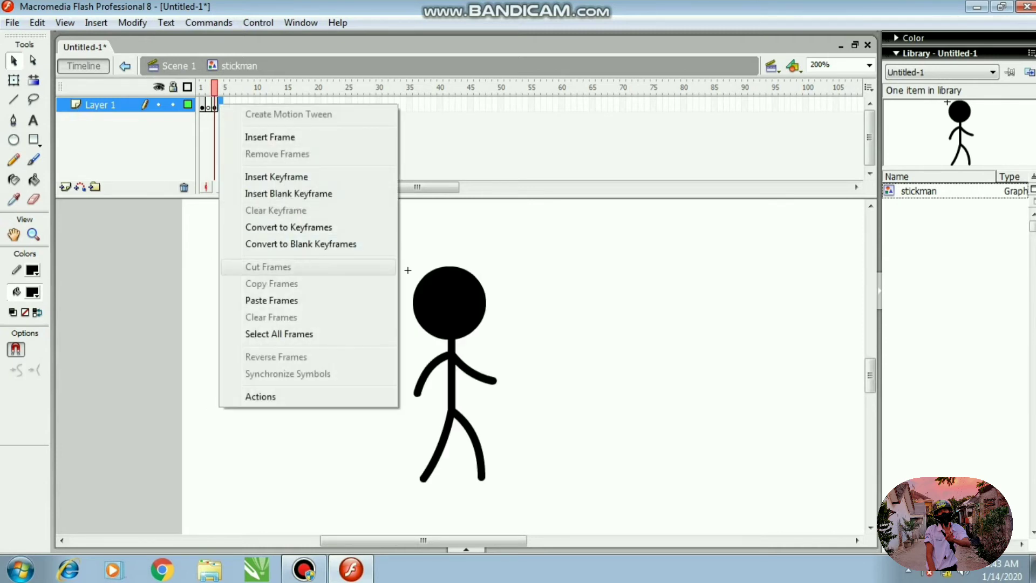
{"action": "left_click", "coordinate": [273, 300]}
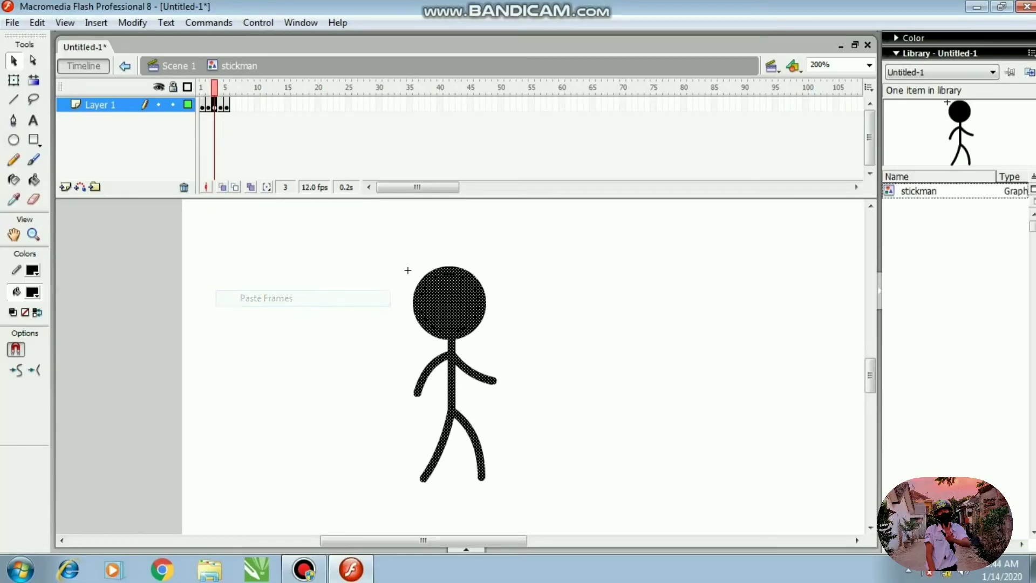
{"action": "key", "text": "Return"}
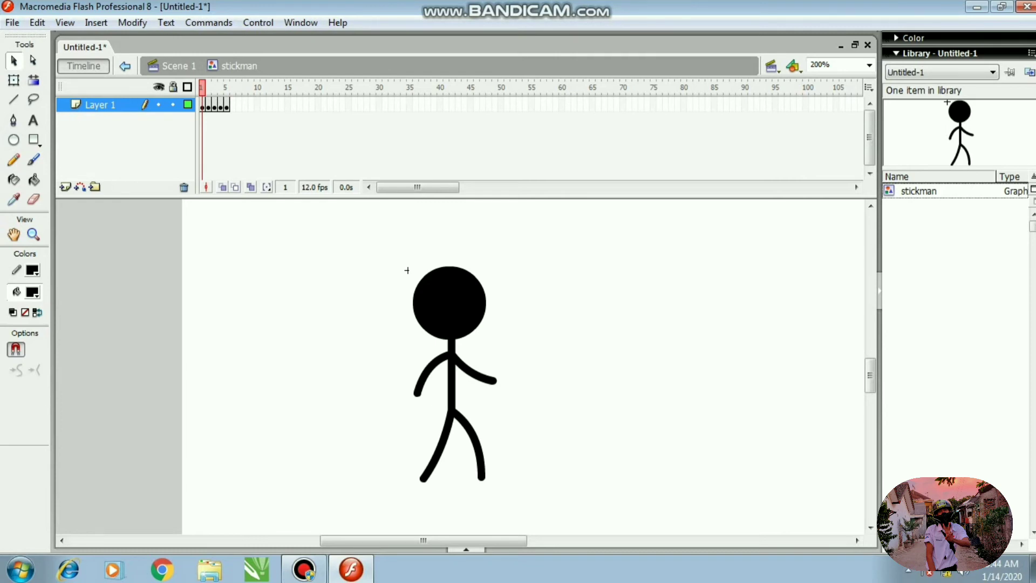
{"action": "key", "text": "ctrl+Return"}
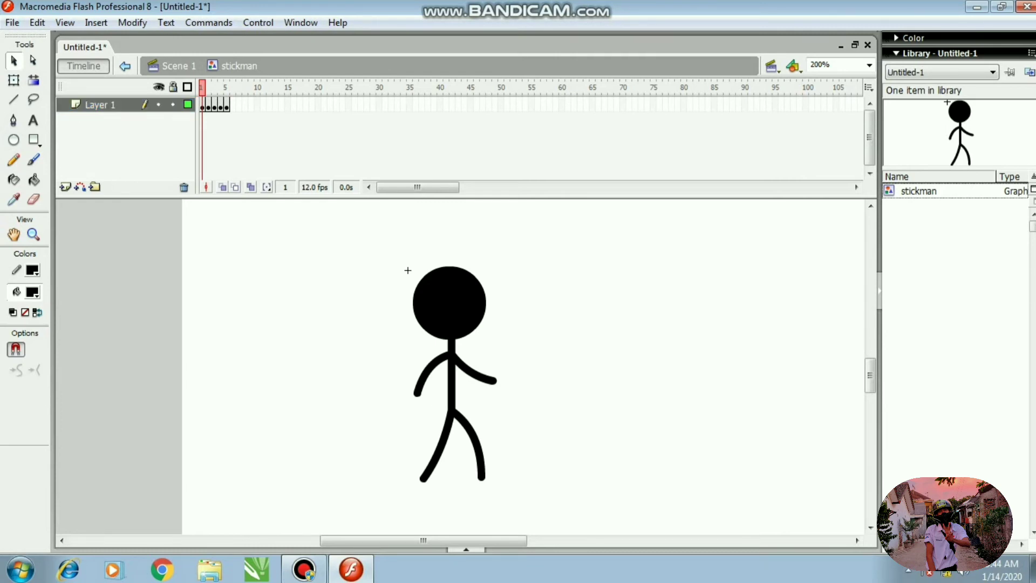
- Return to Scene 1, show the hidden ground layer and lower the stickman so its feet stand on the ground
{"action": "key", "text": "ctrl+e"}
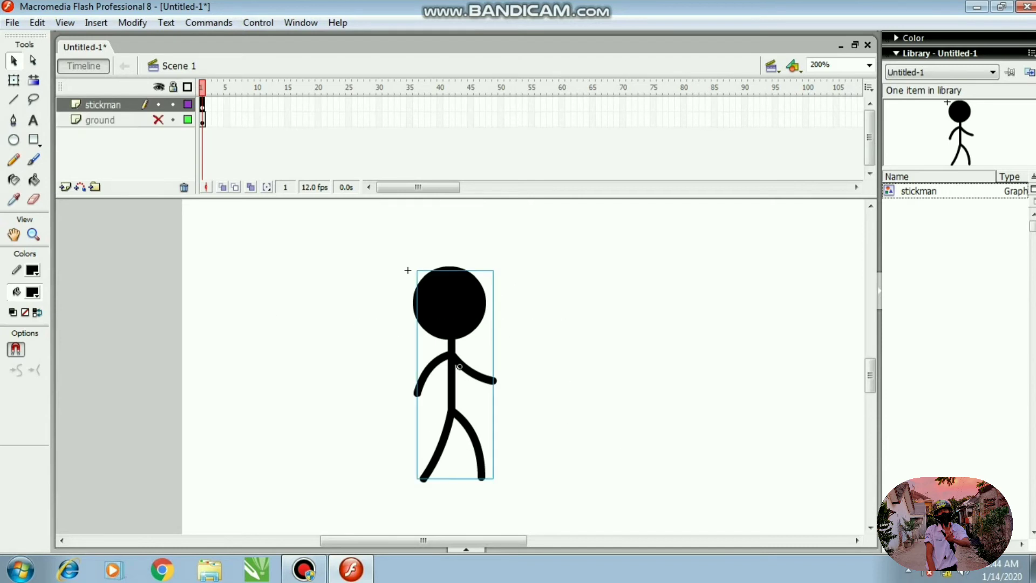
{"action": "left_click", "coordinate": [108, 120]}
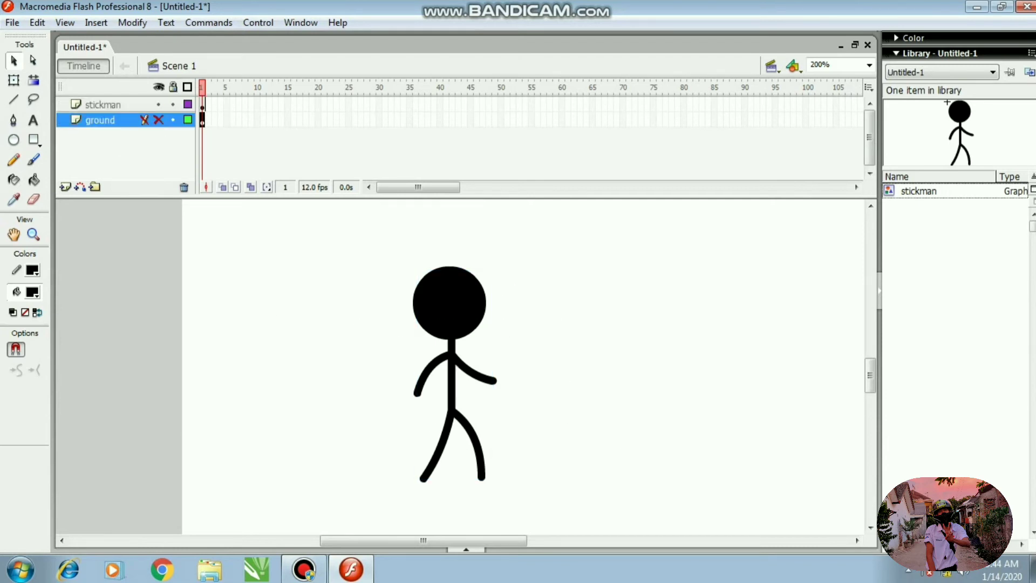
{"action": "left_click", "coordinate": [159, 119]}
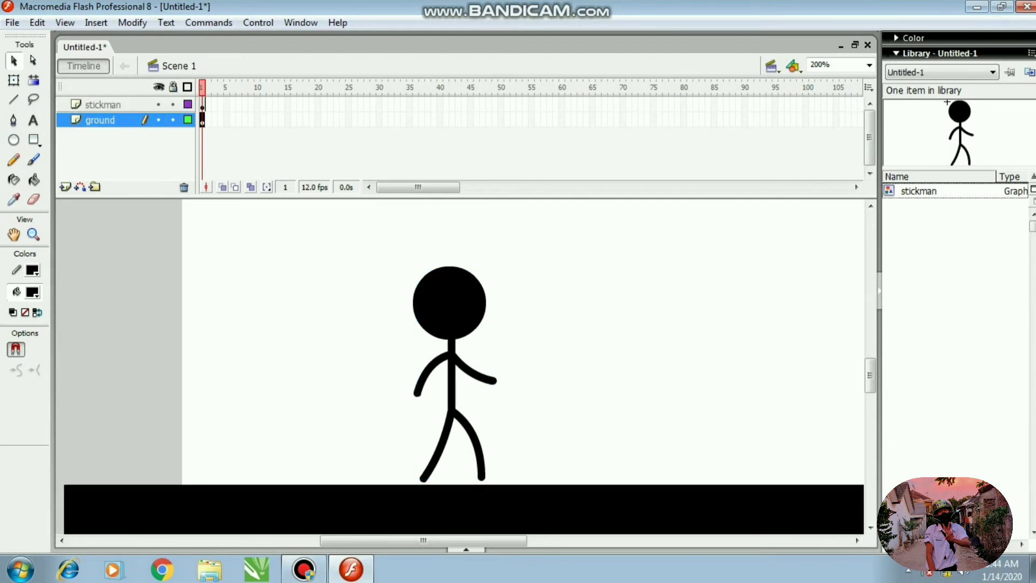
{"action": "left_click_drag", "start_coordinate": [449, 308], "coordinate": [447, 315]}
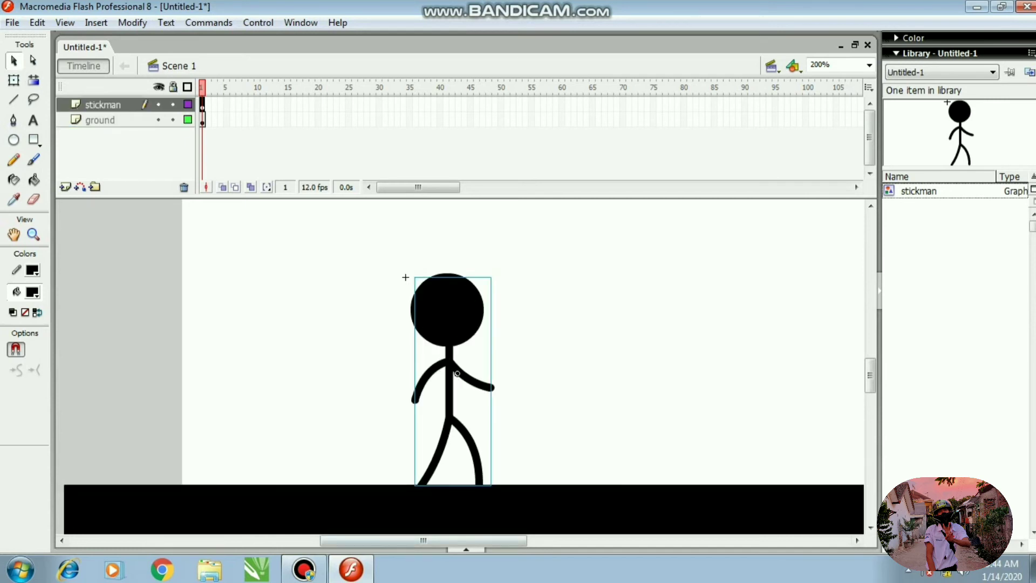
- Move the stickman along the ground to just outside the stage's left edge as its starting position
{"action": "left_click_drag", "start_coordinate": [423, 541], "coordinate": [372, 540]}
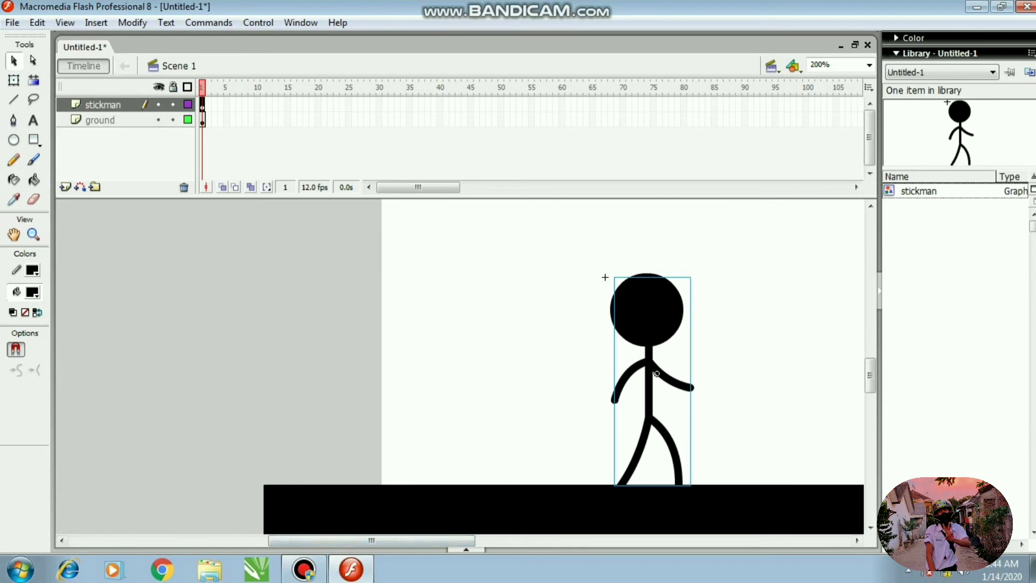
{"action": "left_click_drag", "start_coordinate": [649, 313], "coordinate": [321, 313]}
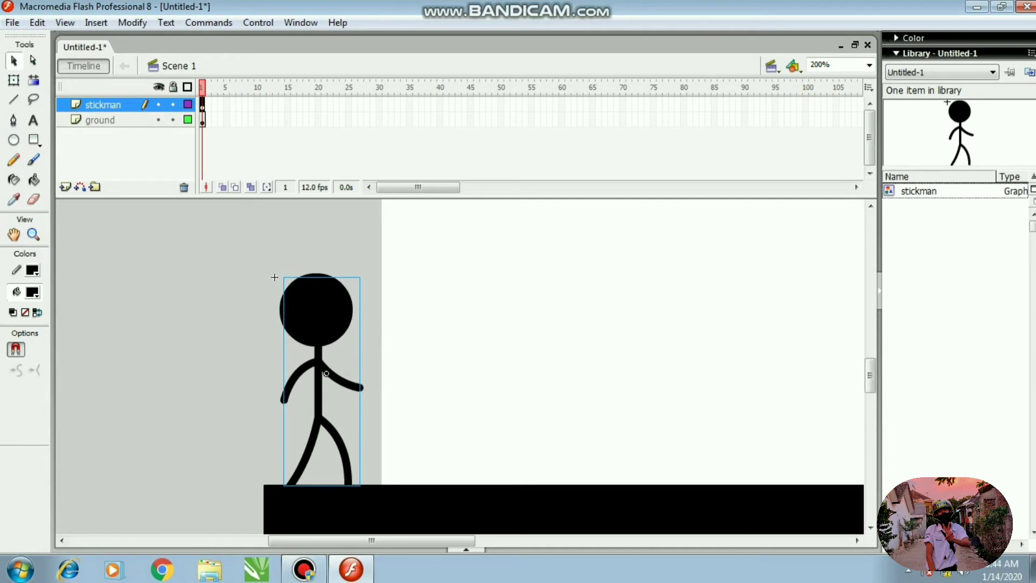
{"action": "key", "text": "Escape"}
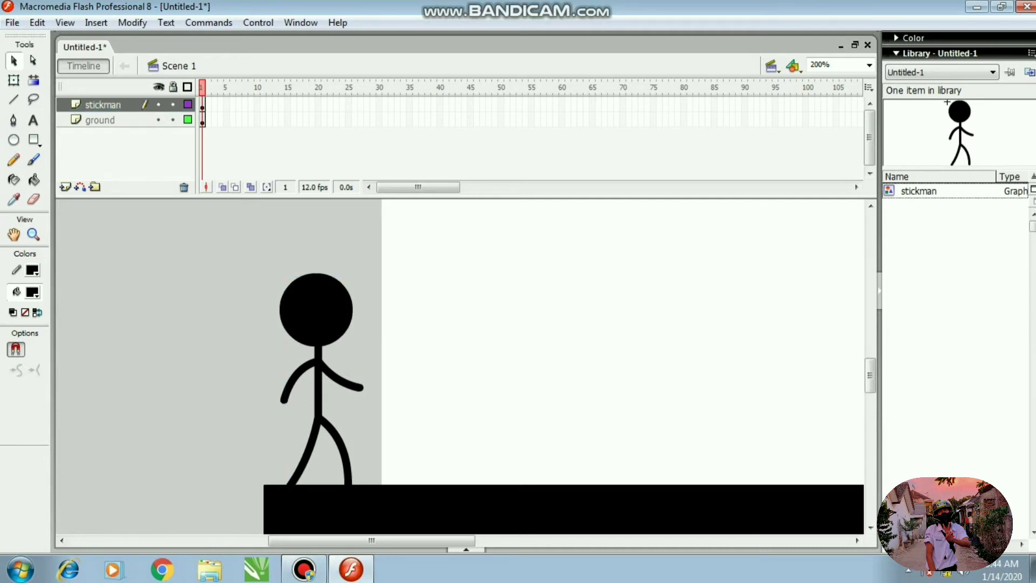
- Insert keyframes at frame 101 on the stickman and ground layers and create motion tweens between the first and last keyframes
{"action": "left_click_drag", "start_coordinate": [202, 106], "coordinate": [814, 120]}
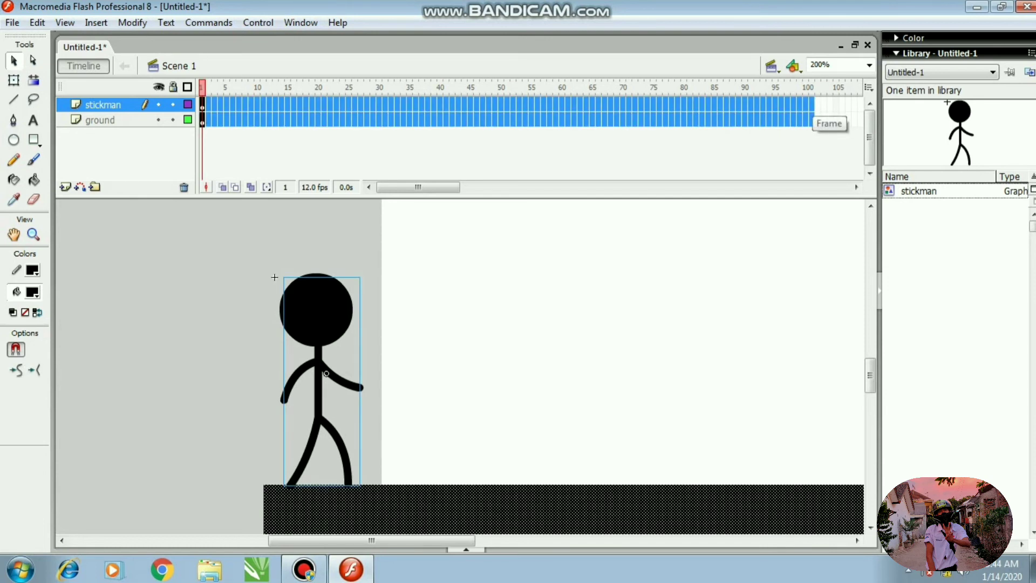
{"action": "right_click", "coordinate": [810, 102]}
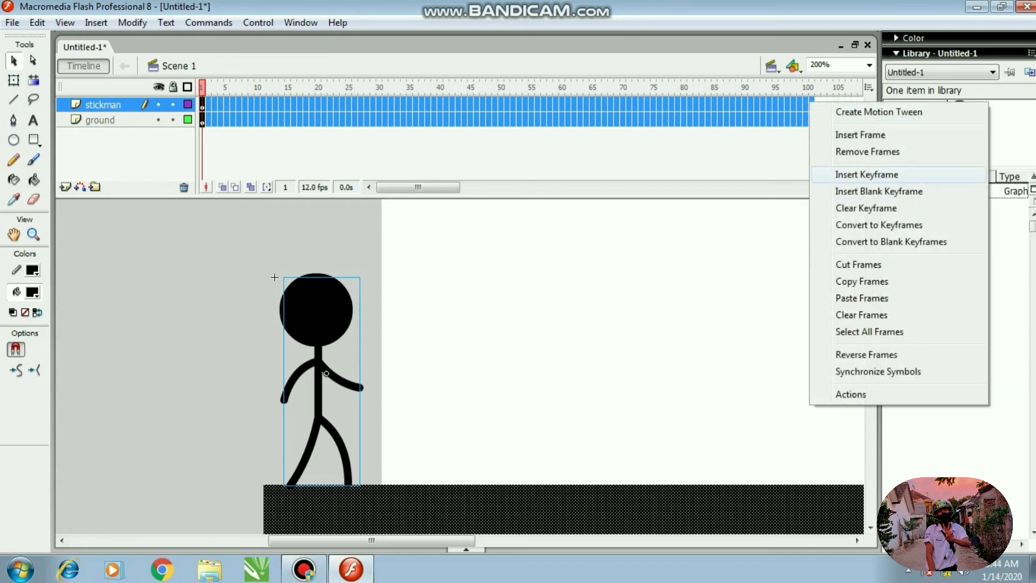
{"action": "left_click", "coordinate": [866, 175]}
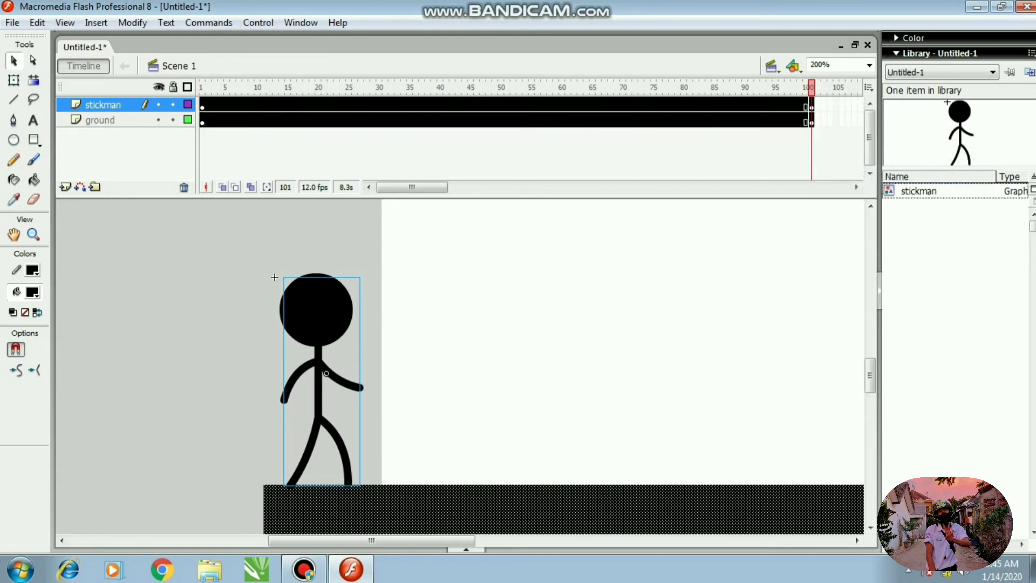
{"action": "right_click", "coordinate": [600, 104]}
{"action": "left_click", "coordinate": [668, 111]}
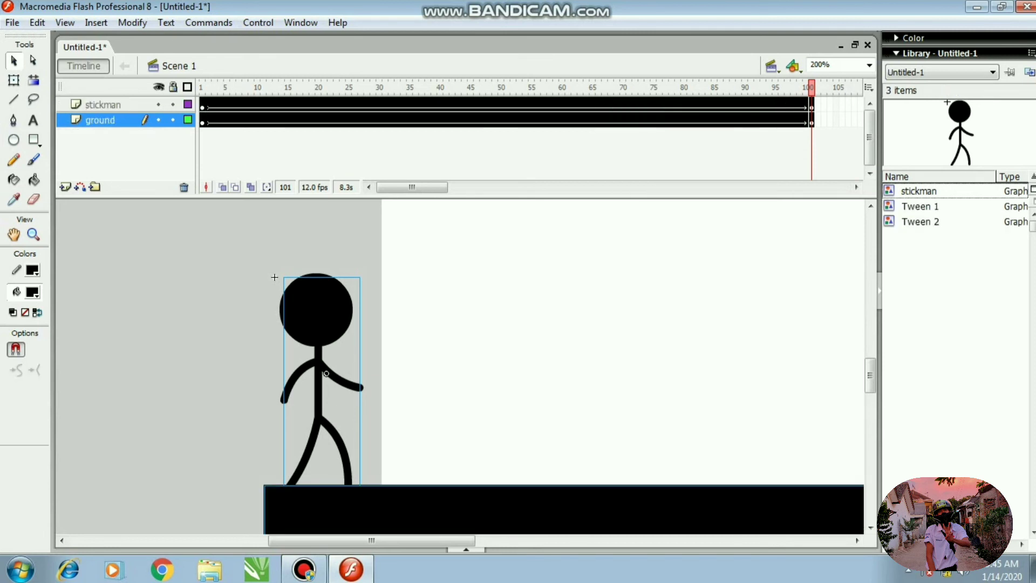
- At frame 101, move the stickman along the ground to just outside the stage's right edge, and test the movie from frame 1
{"action": "mouse_move", "coordinate": [372, 540]}
{"action": "left_mouse_down"}
{"action": "mouse_move", "coordinate": [328, 540]}
{"action": "mouse_move", "coordinate": [391, 540]}
{"action": "left_mouse_up"}
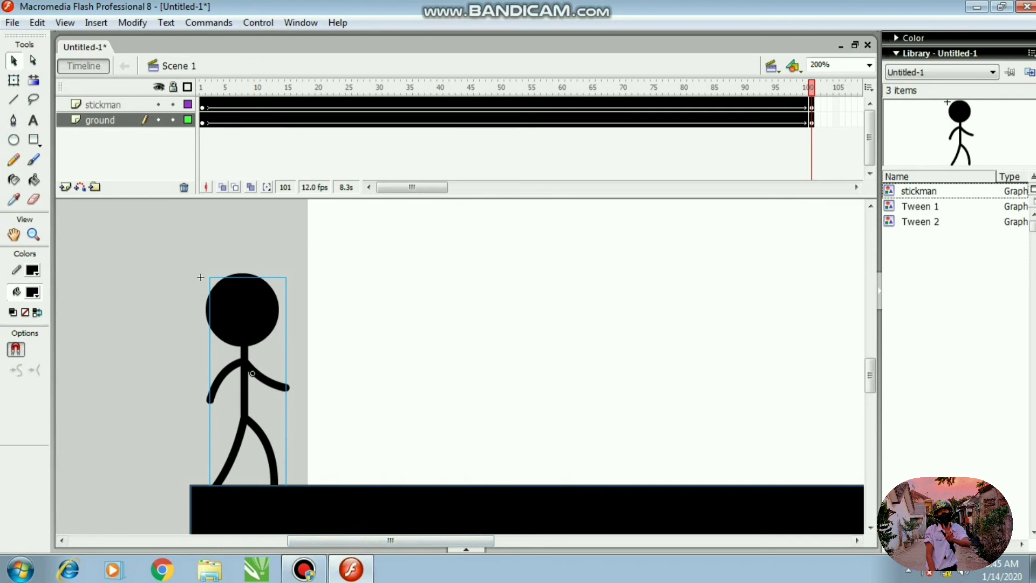
{"action": "key", "text": "Return"}
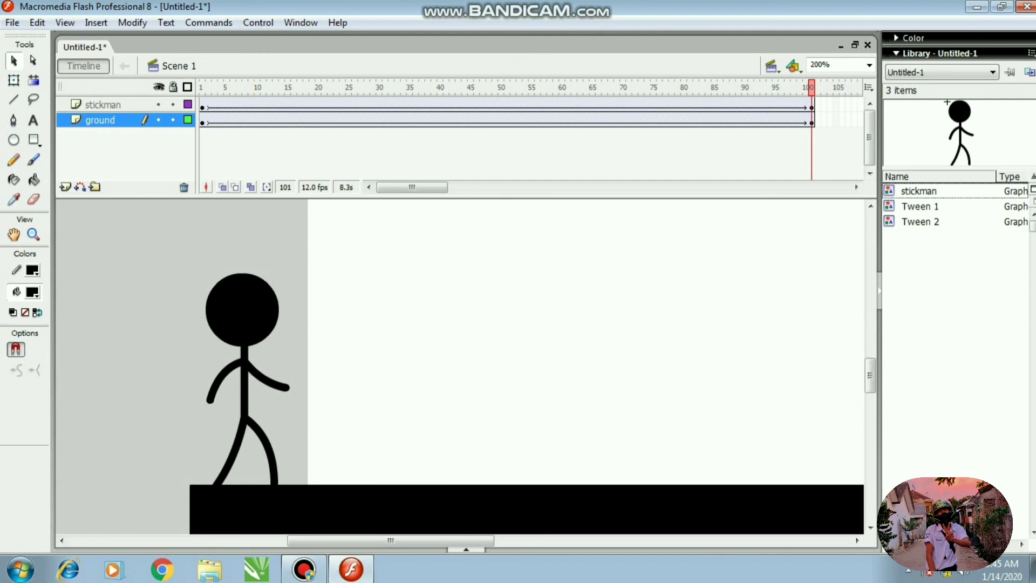
{"action": "left_click", "coordinate": [869, 66]}
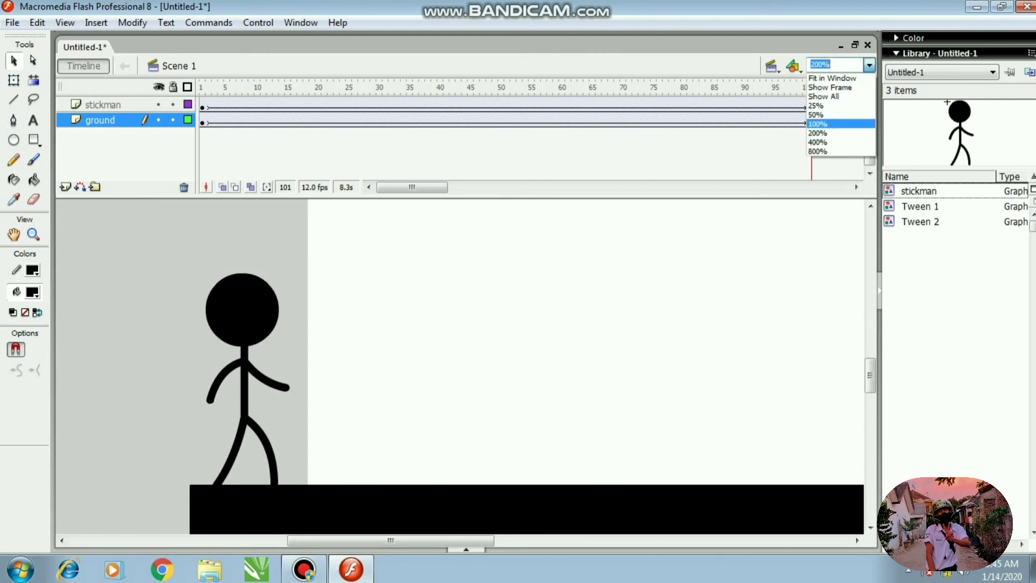
{"action": "left_click", "coordinate": [853, 125]}
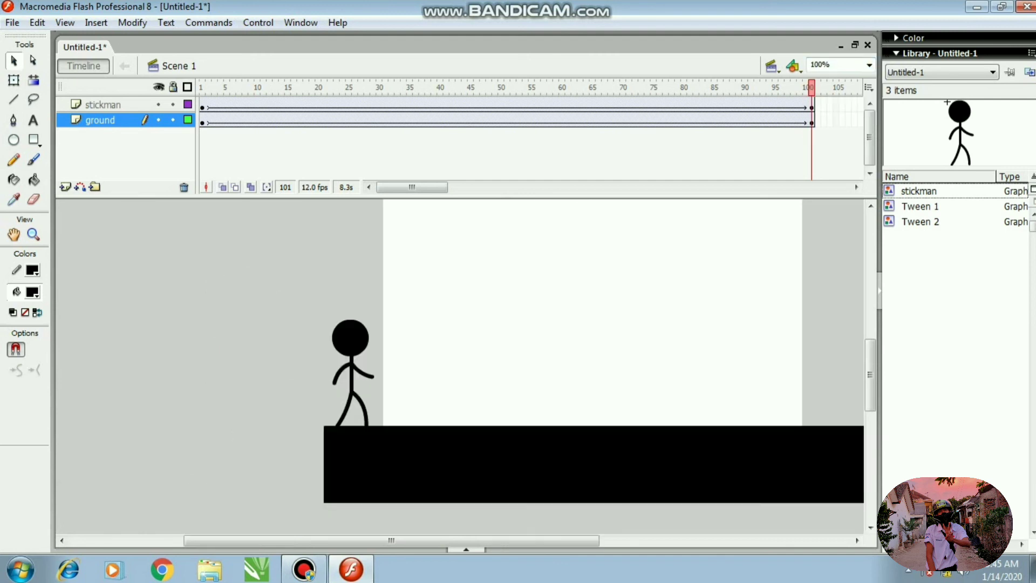
{"action": "left_click_drag", "start_coordinate": [391, 541], "coordinate": [475, 541]}
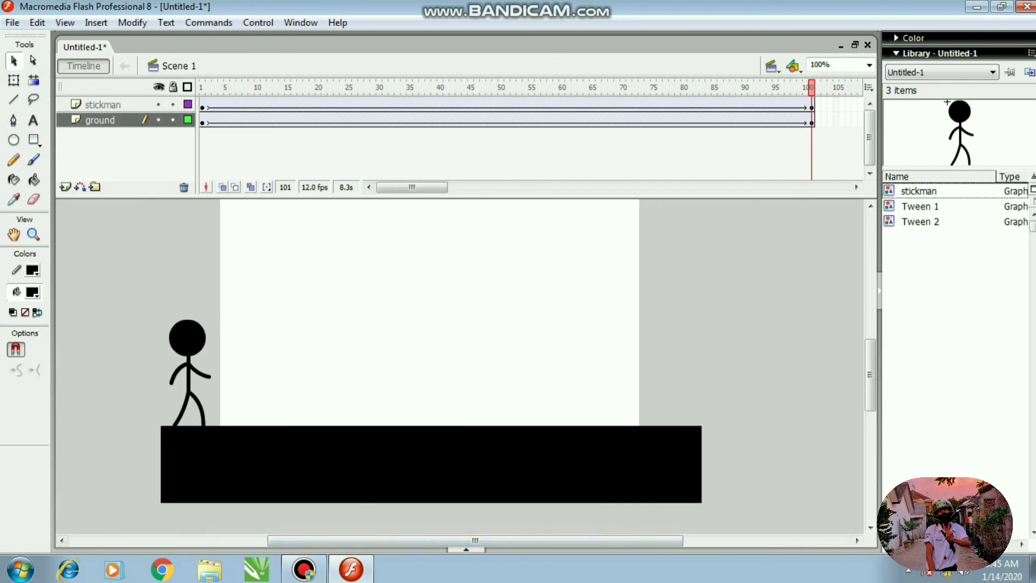
{"action": "left_click_drag", "start_coordinate": [204, 338], "coordinate": [669, 337]}
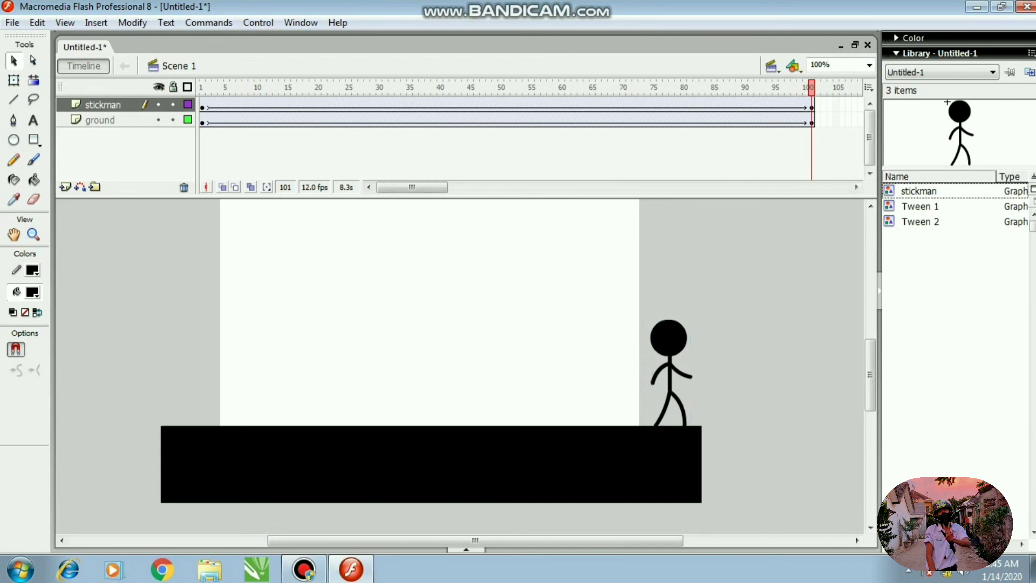
{"action": "left_click_drag", "start_coordinate": [811, 88], "coordinate": [202, 87]}
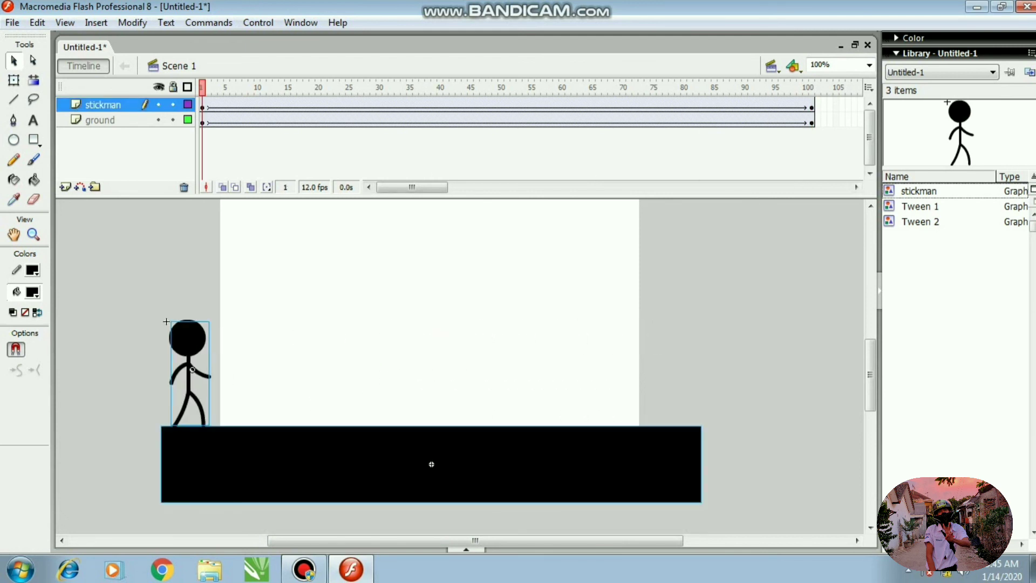
{"action": "key", "text": "ctrl+Return"}
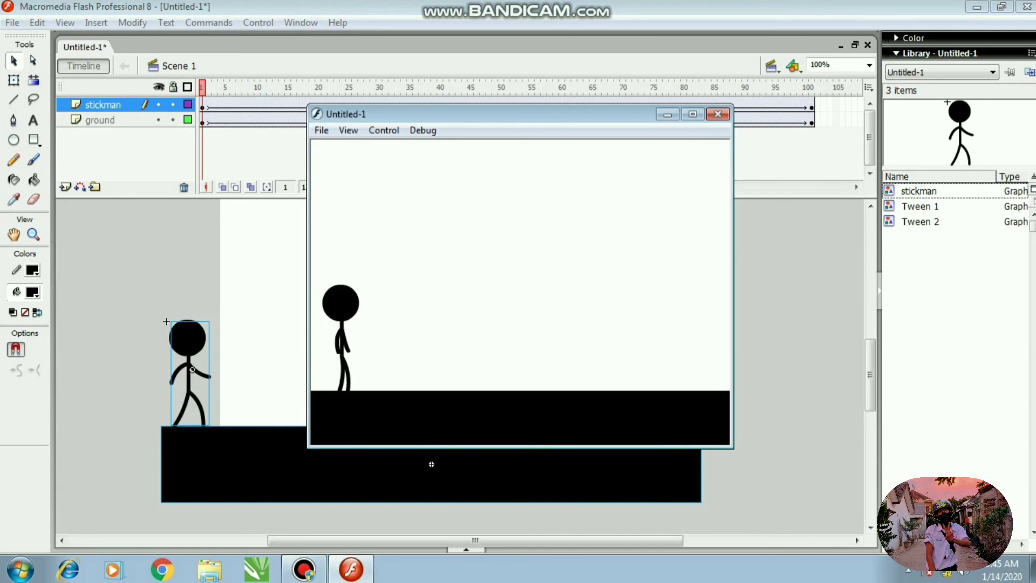